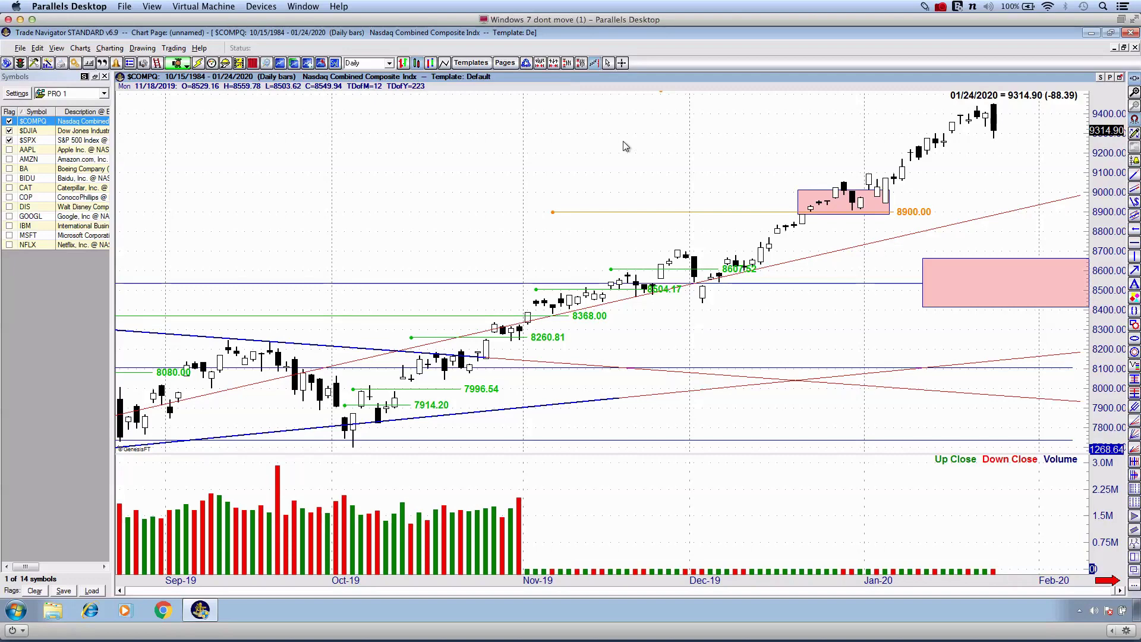
Step: Apply the Pivot Point Trend template to the daily Nasdaq Composite chart and frame the October 2019 to January 2020 rally
scroll(623, 144, "up", 3)
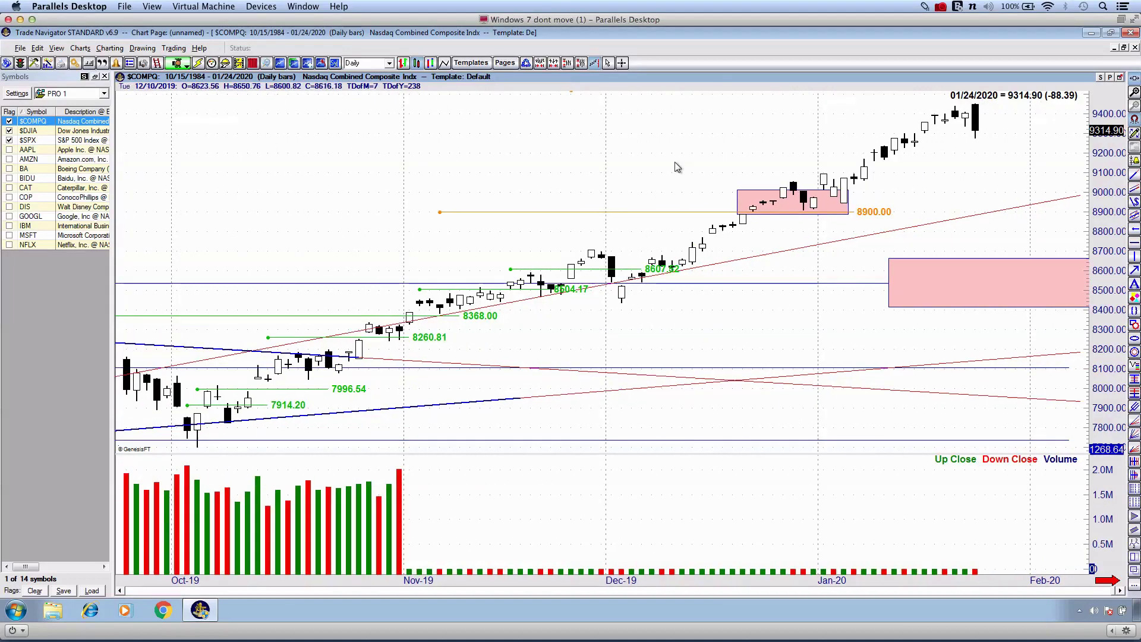
scroll(678, 167, "down", 4)
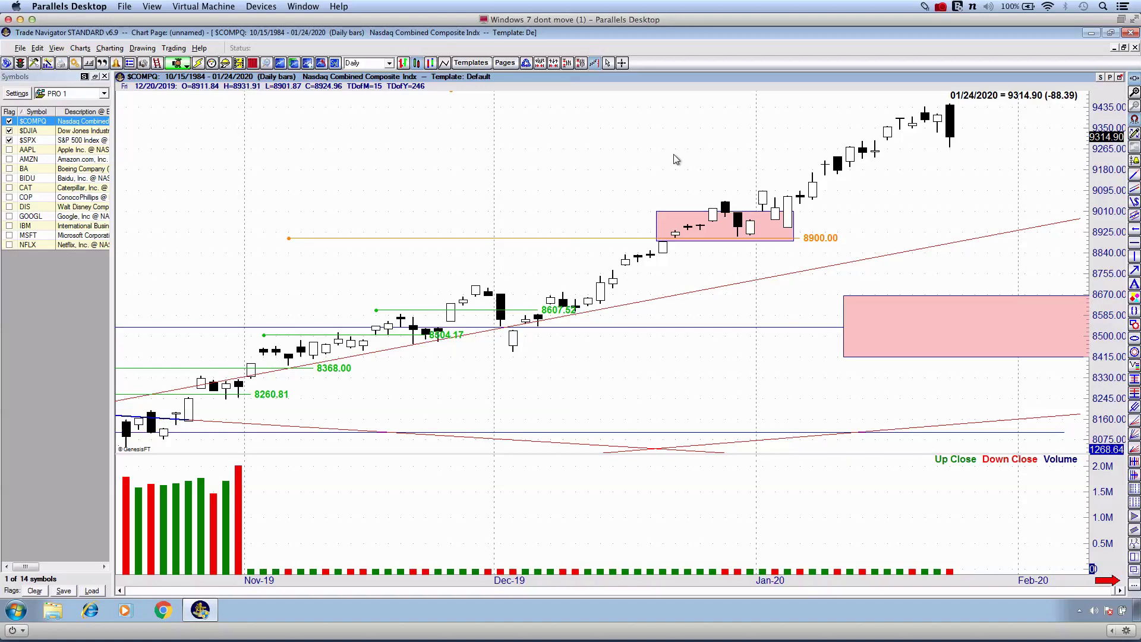
key("p")
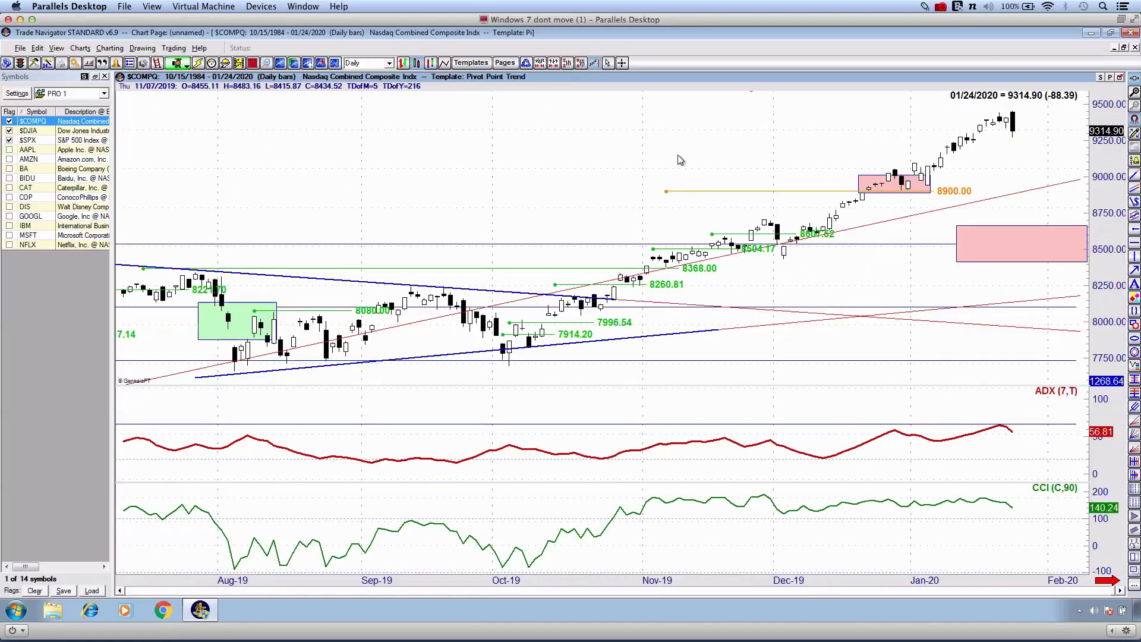
key("Up")
key("Up")
key("Up")
key("Up")
key("Up")
key("Up")
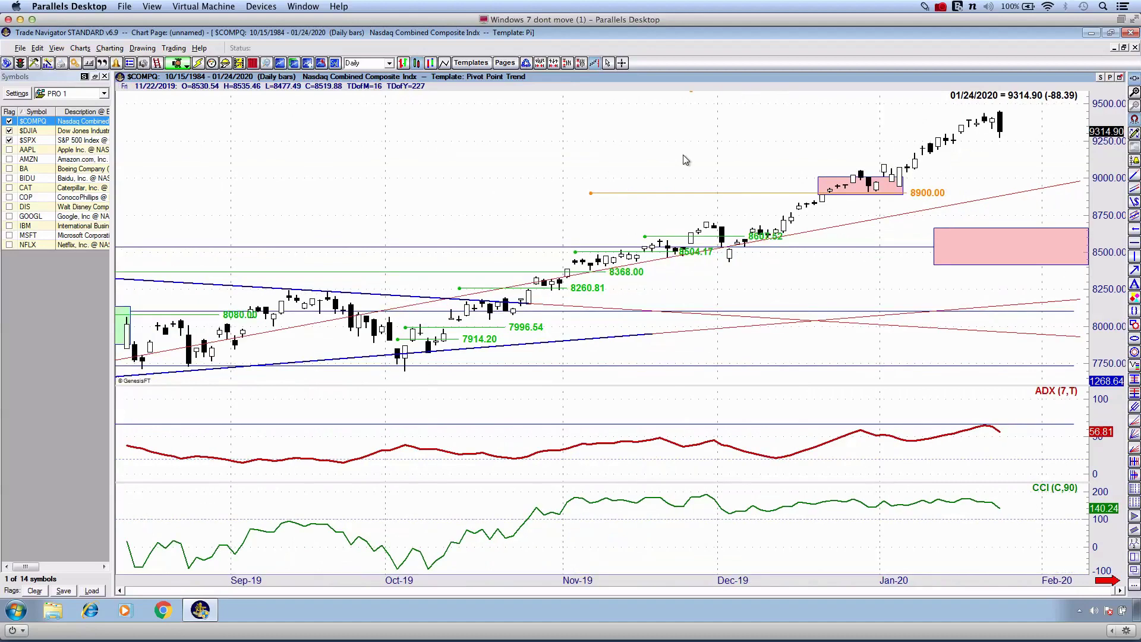
scroll(683, 156, "up", 2)
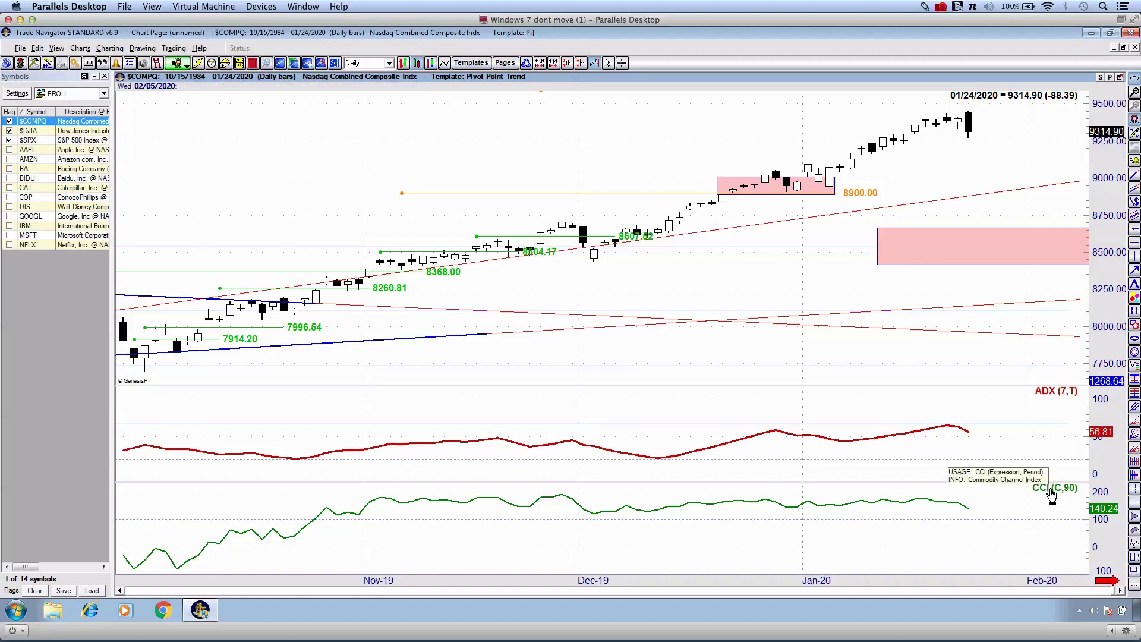
Step: Remove the CCI pane from the chart, keeping ADX as the only indicator beneath the price
double_click(907, 493)
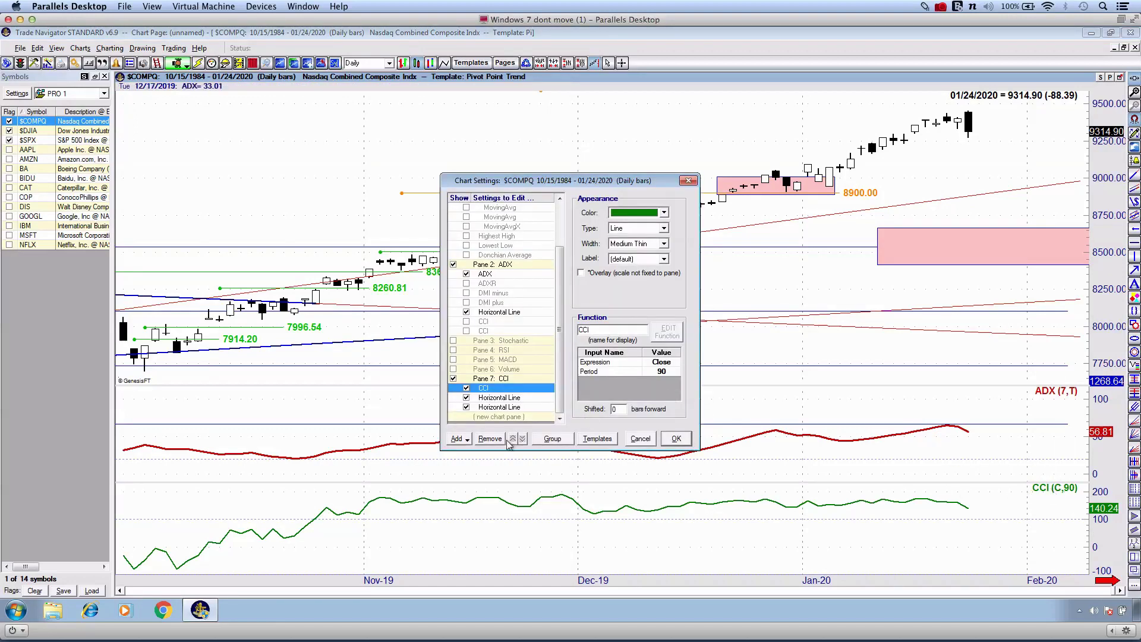
left_click(688, 180)
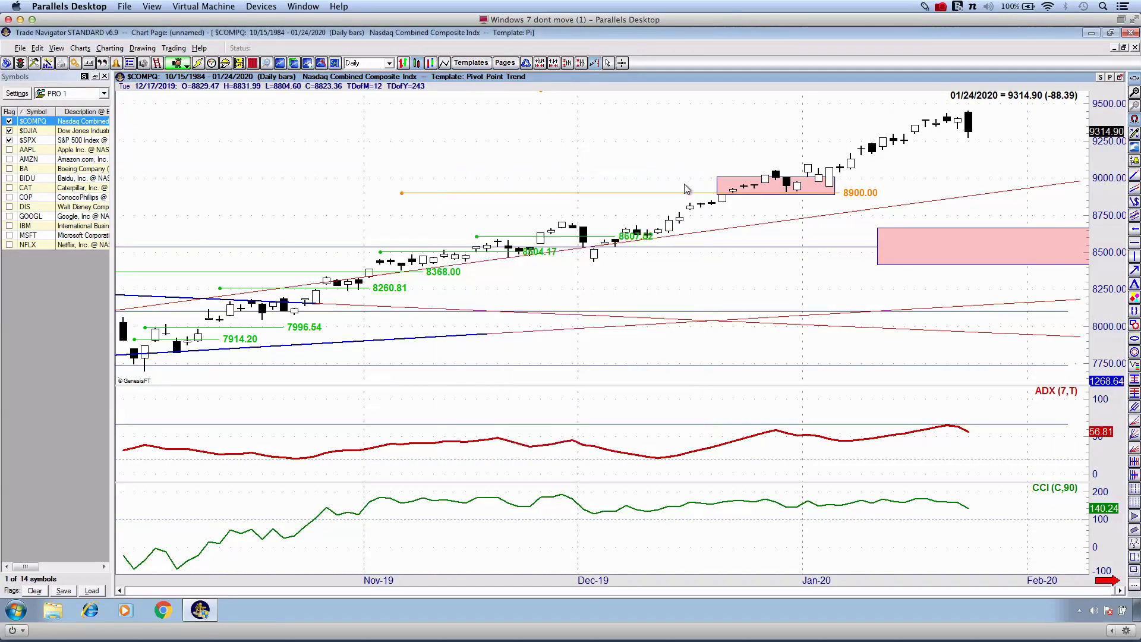
mouse_move(453, 111)
left_mouse_down()
mouse_move(702, 116)
mouse_move(570, 397)
left_mouse_up()
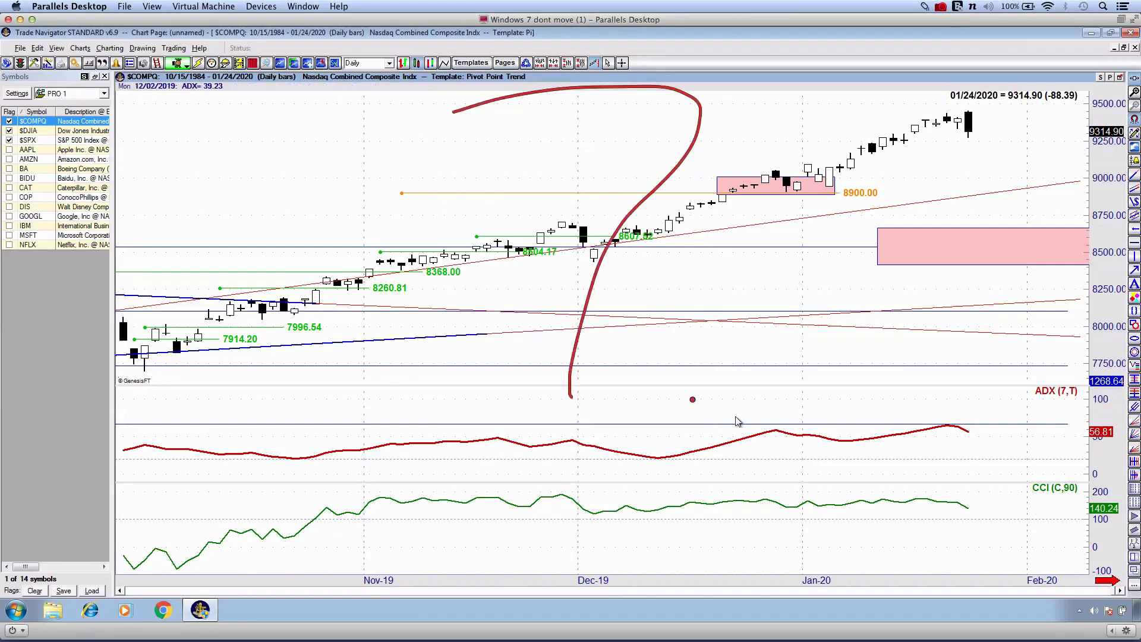
key("Escape")
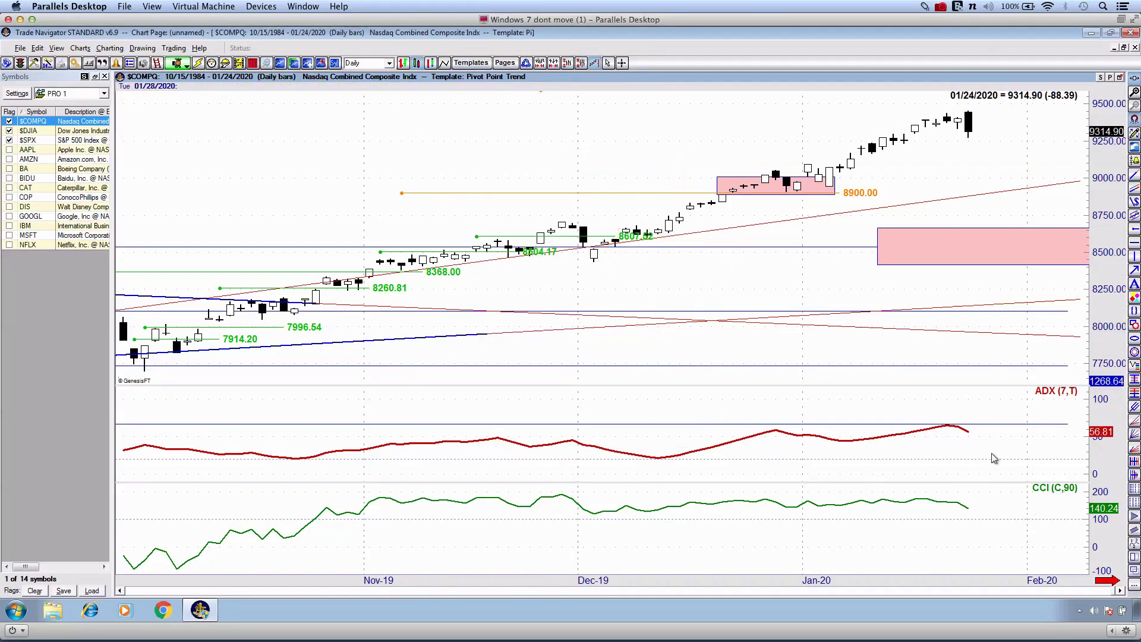
left_click_drag(988, 483, 989, 571)
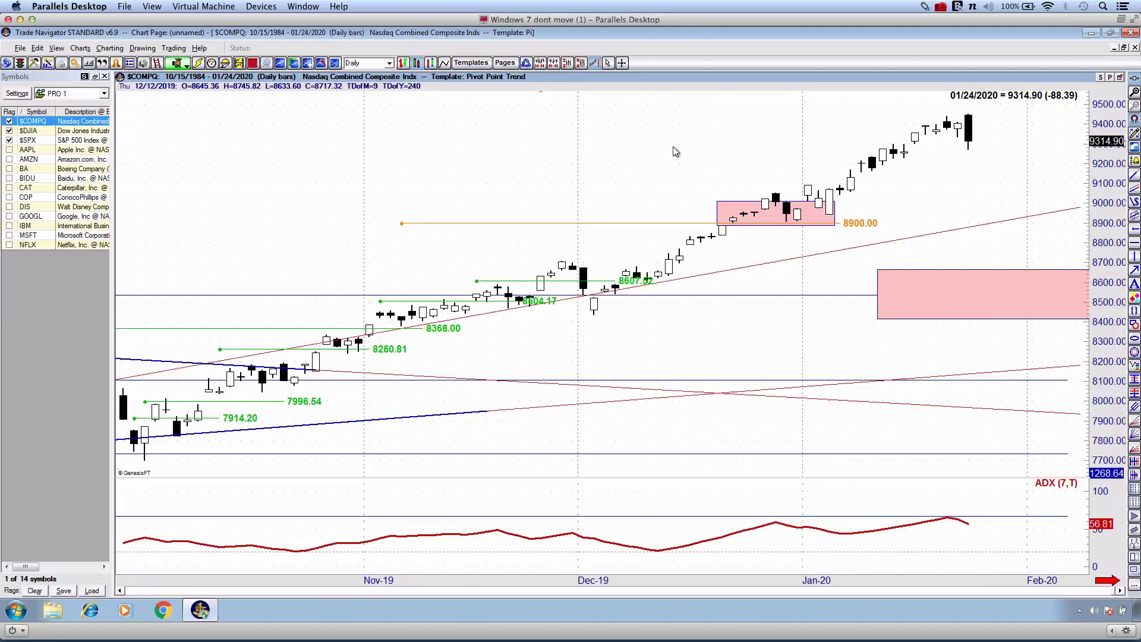
Step: Widen the view back to June 2019 and mark the ADX line's latest January 2020 peak with the pen
key("Down")
key("Down")
key("Down")
key("Down")
key("Down")
scroll(794, 177, "down", 4)
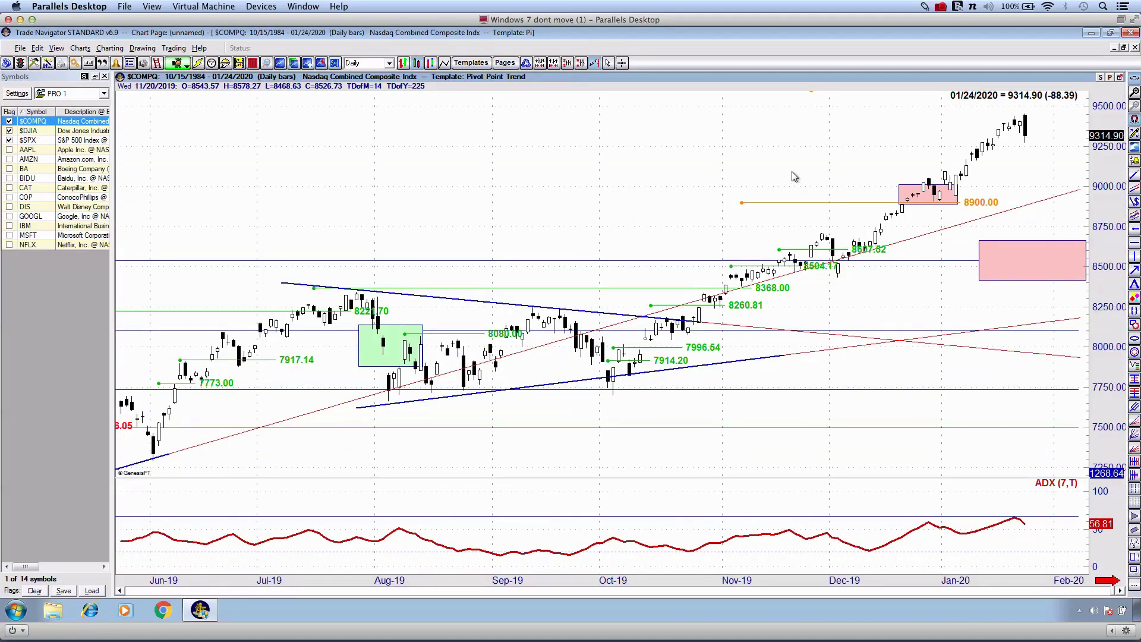
key("ctrl+2")
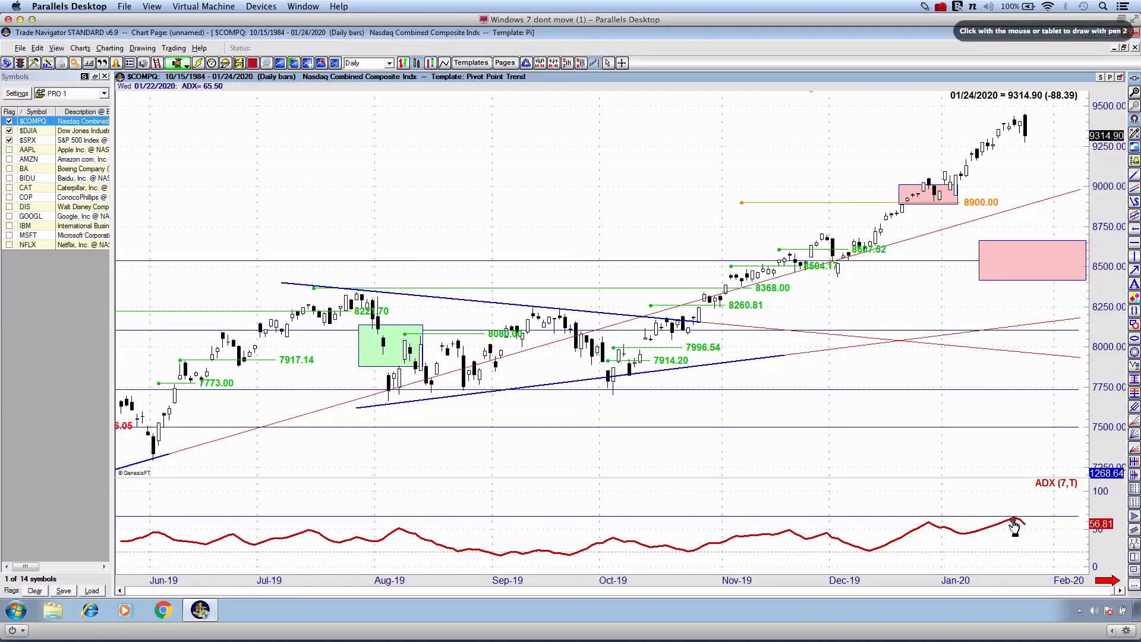
left_click_drag(1009, 522, 1029, 529)
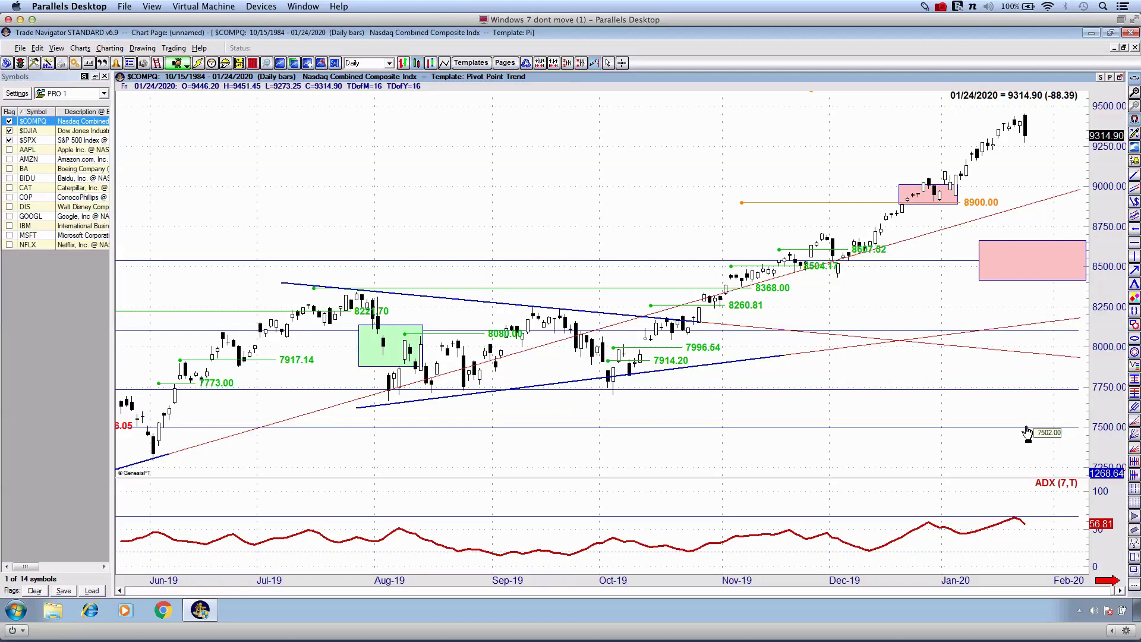
Step: Draw a short dash and a large angled stroke in the empty area above the October 2019 candles, and clear them
key("Up")
key("Up")
key("Up")
key("Up")
key("Up")
key("Up")
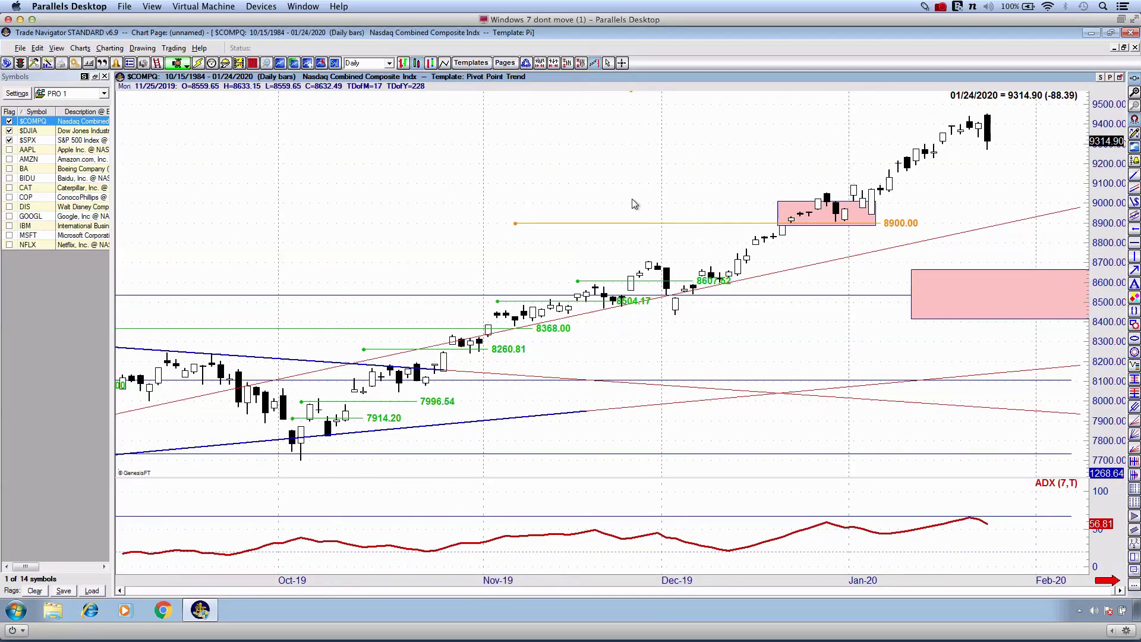
key("ctrl+2")
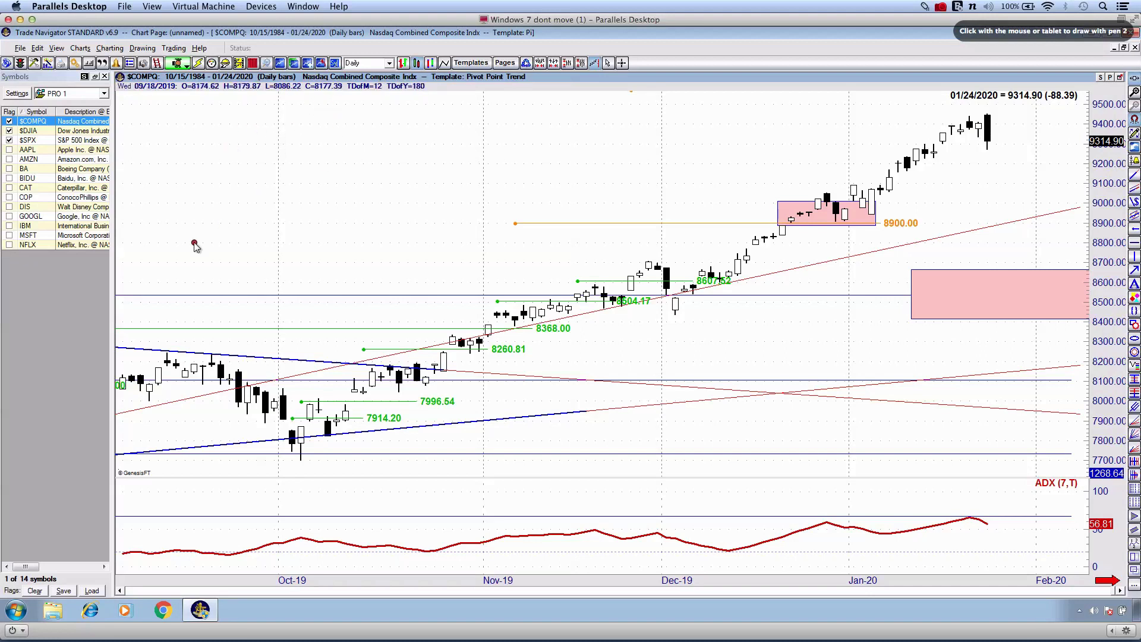
left_click_drag(282, 216, 347, 195)
left_click_drag(401, 104, 467, 253)
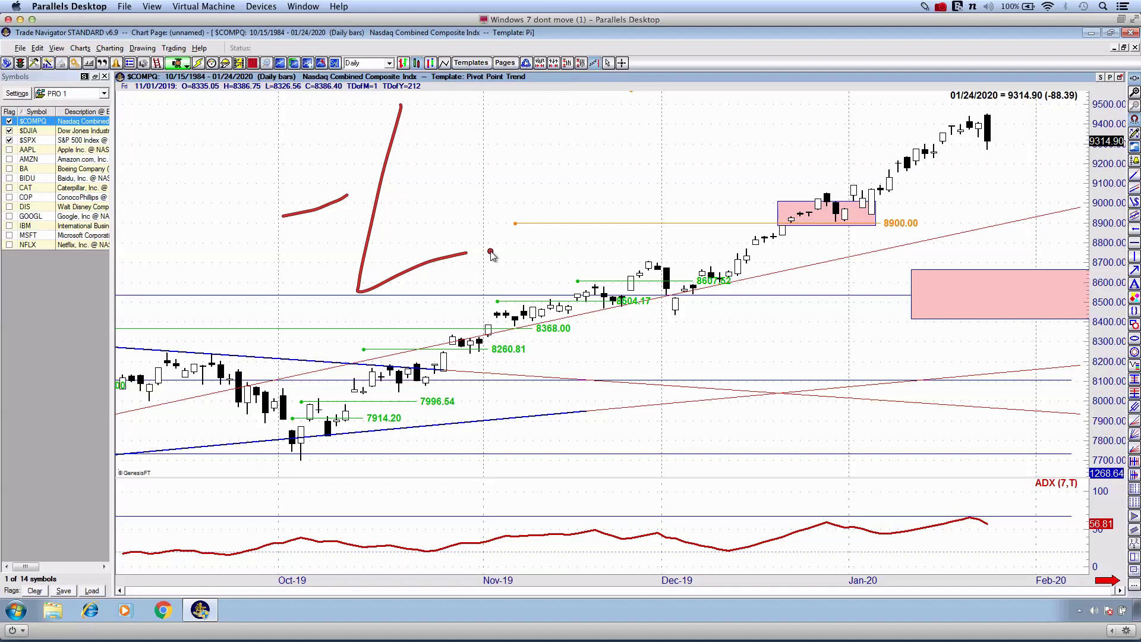
key("Escape")
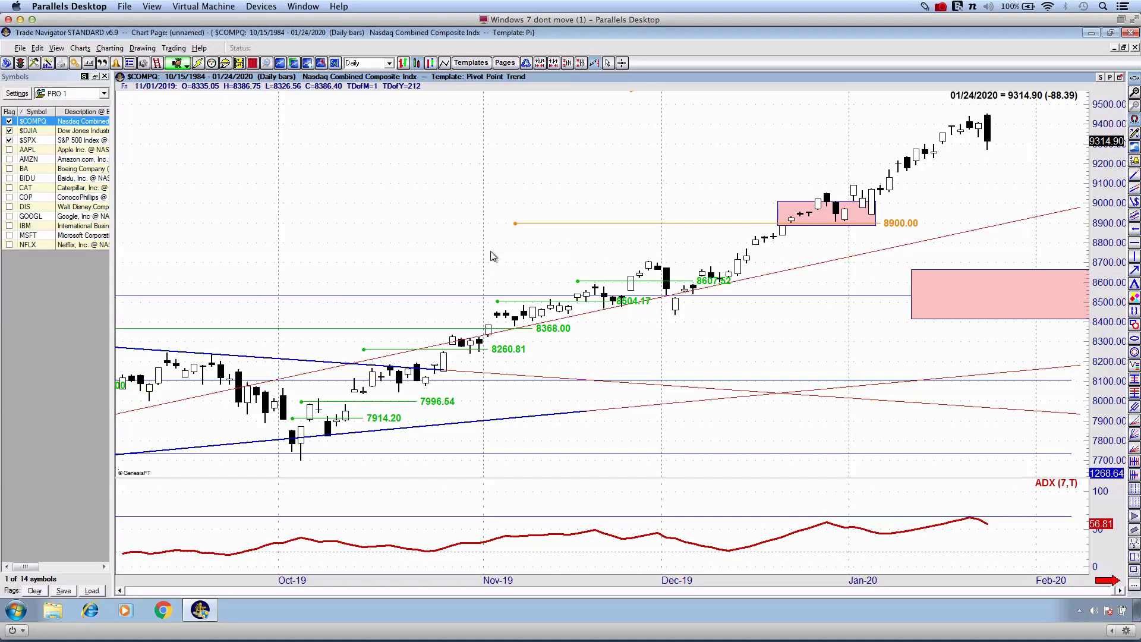
Step: Underline the chart's heading with the pen and draw a bracket around the latest January 2020 candles
key("Up")
key("Up")
key("Up")
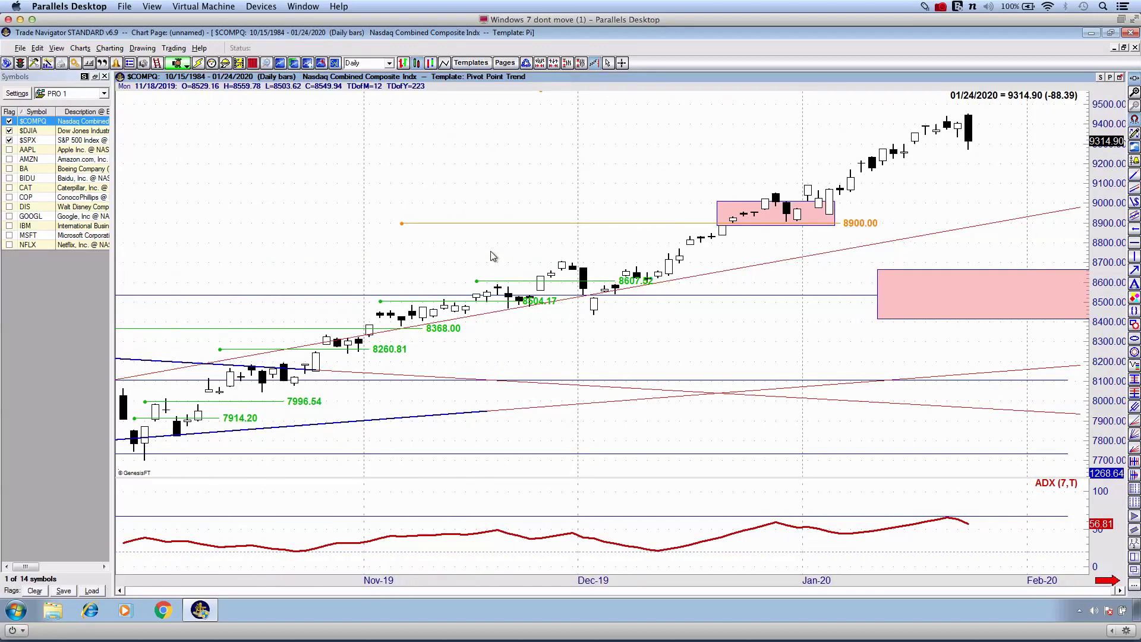
scroll(493, 257, "up", 2)
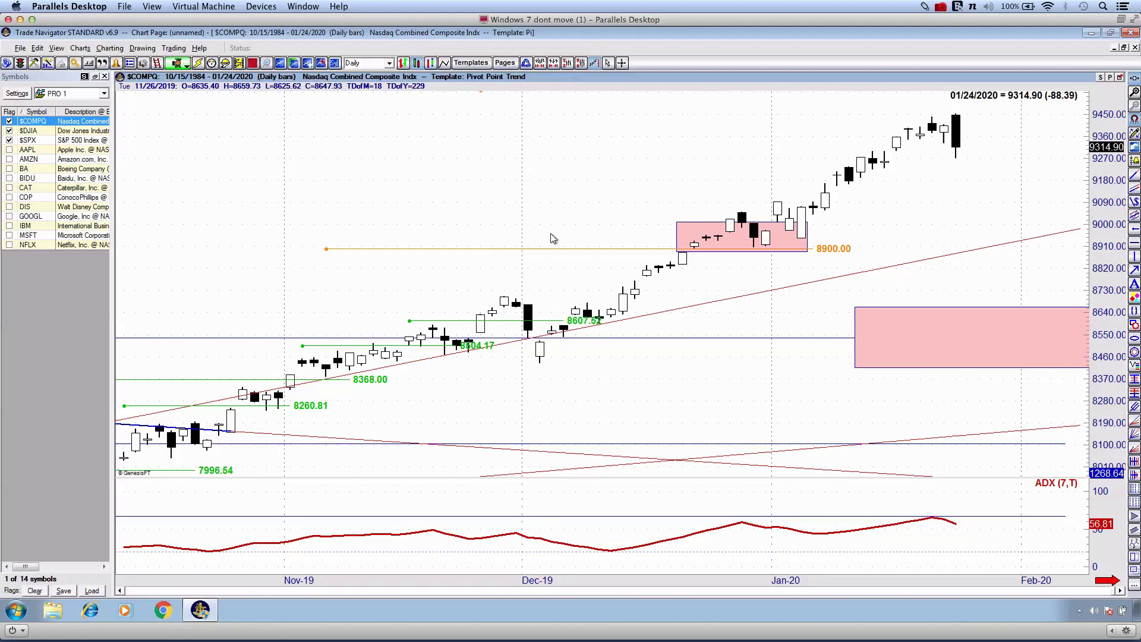
key("ctrl+2")
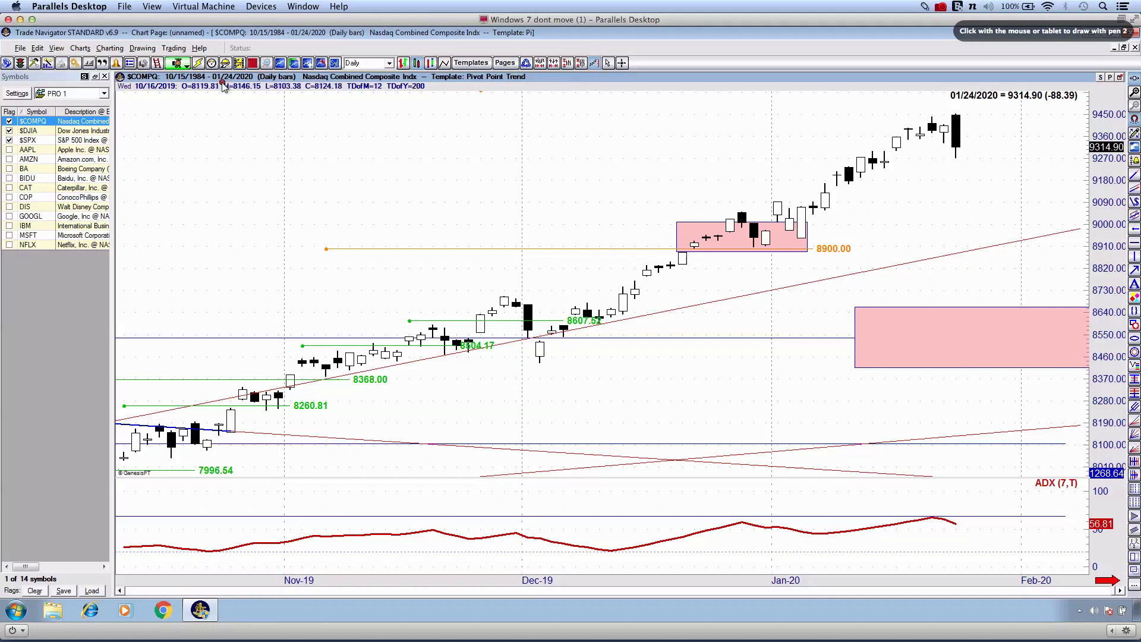
left_click_drag(369, 62, 277, 73)
left_click_drag(110, 93, 208, 77)
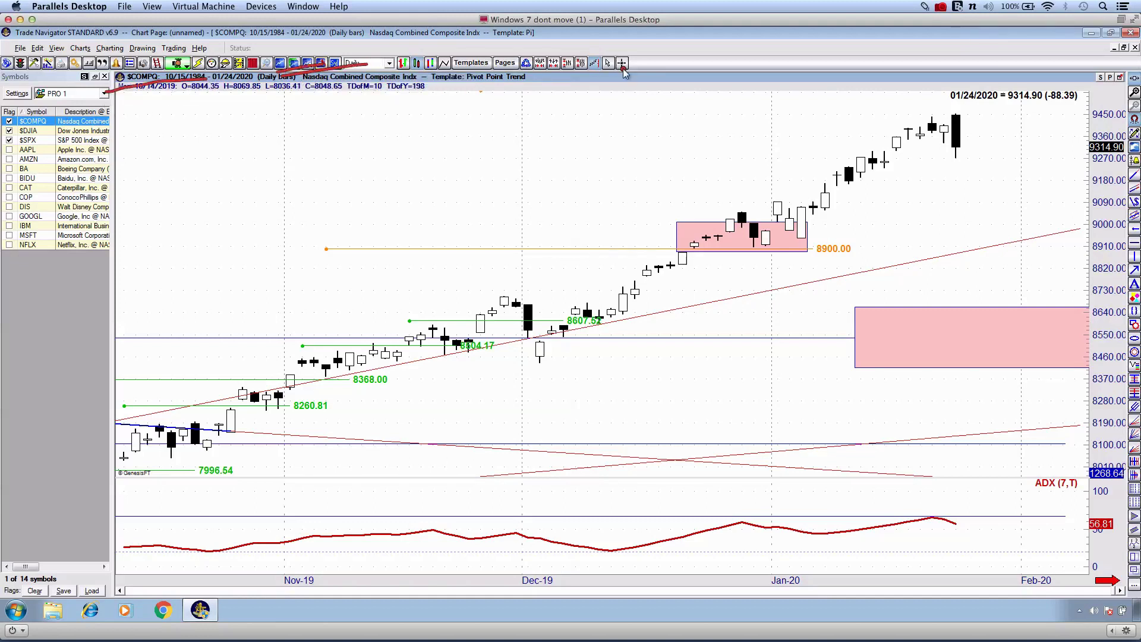
mouse_move(909, 102)
left_mouse_down()
mouse_move(1004, 128)
mouse_move(909, 184)
left_mouse_up()
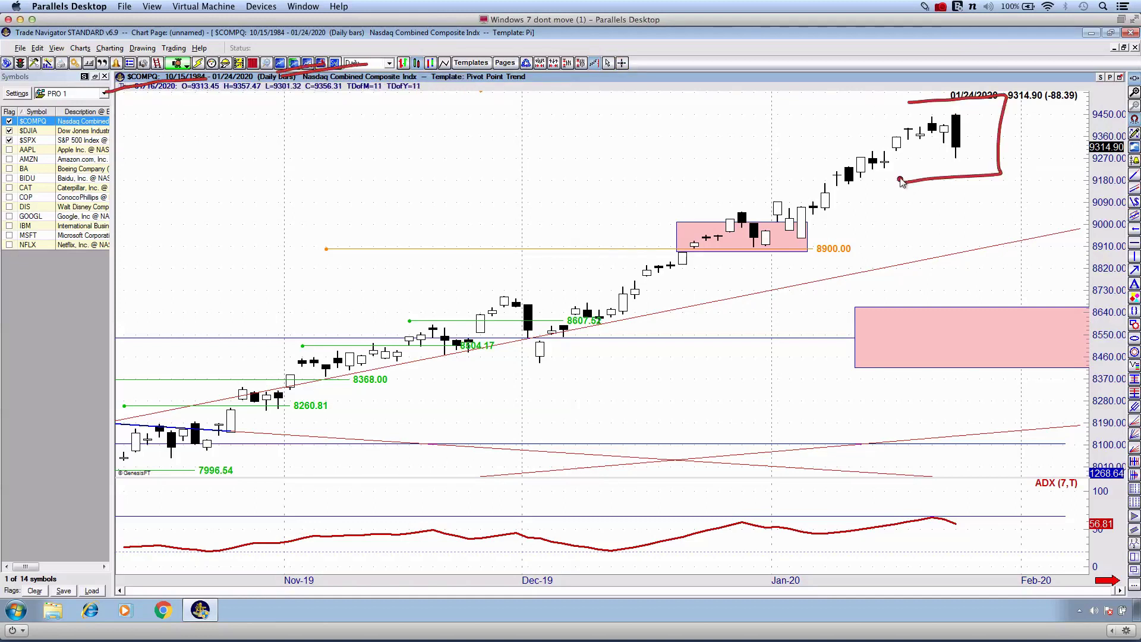
Step: Outline the small cluster of candles just before 01/24/2020 with the pen and clear the marks
mouse_move(913, 117)
left_mouse_down()
mouse_move(901, 118)
mouse_move(906, 149)
left_mouse_up()
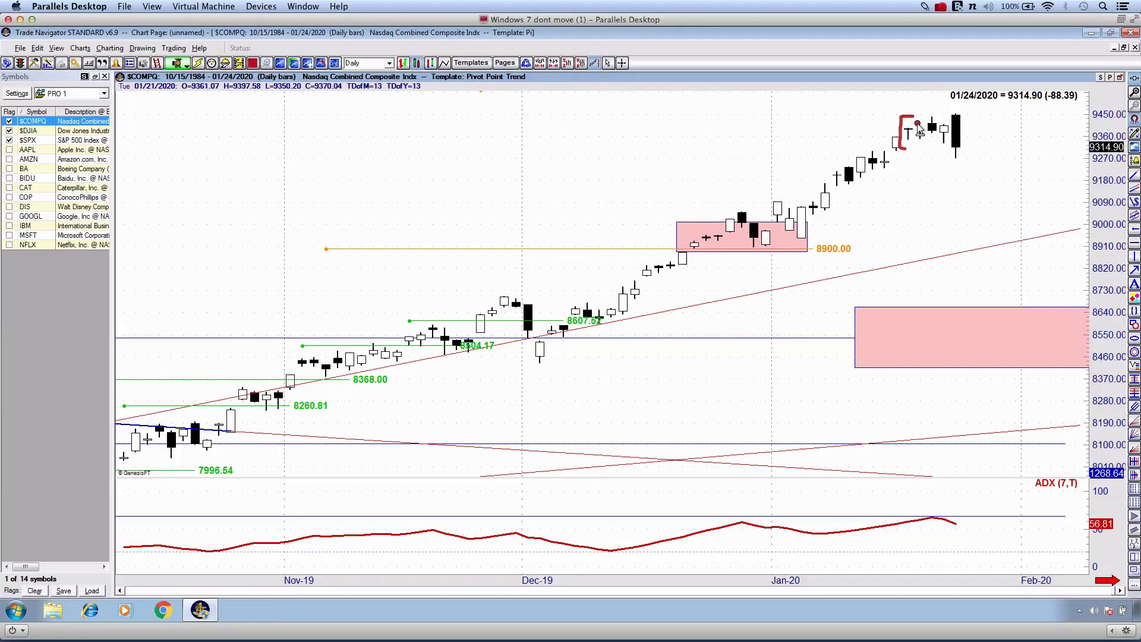
mouse_move(937, 109)
left_mouse_down()
mouse_move(938, 140)
mouse_move(955, 149)
mouse_move(932, 136)
mouse_move(980, 128)
mouse_move(972, 119)
mouse_move(924, 178)
left_mouse_up()
key("Escape")
key("3")
key("Escape")
key("3")
key("Escape")
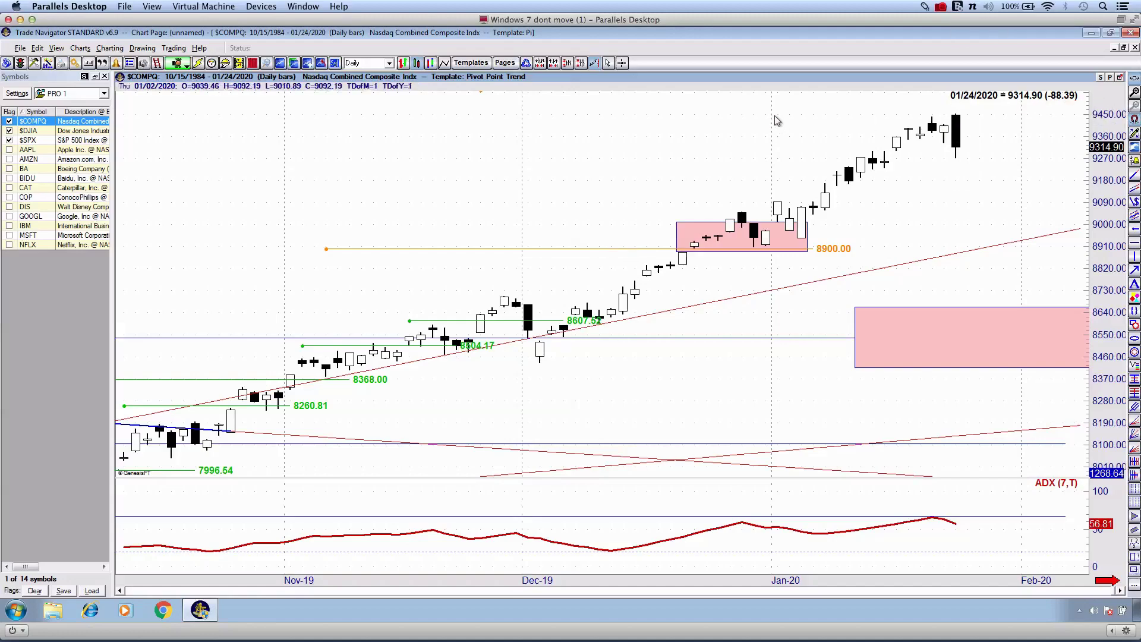
Step: Bracket the 01/24/2020 candle with the pen and underline the daily change beside the closing price
scroll(775, 115, "up", 5)
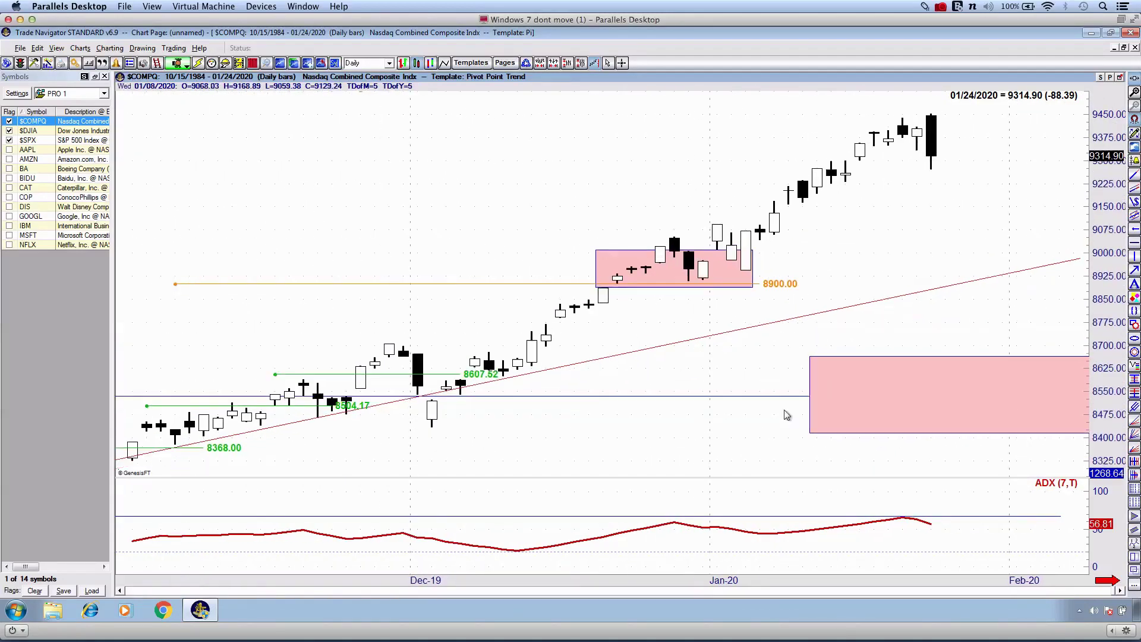
key("Down")
key("Down")
key("Down")
key("Down")
key("Down")
key("Down")
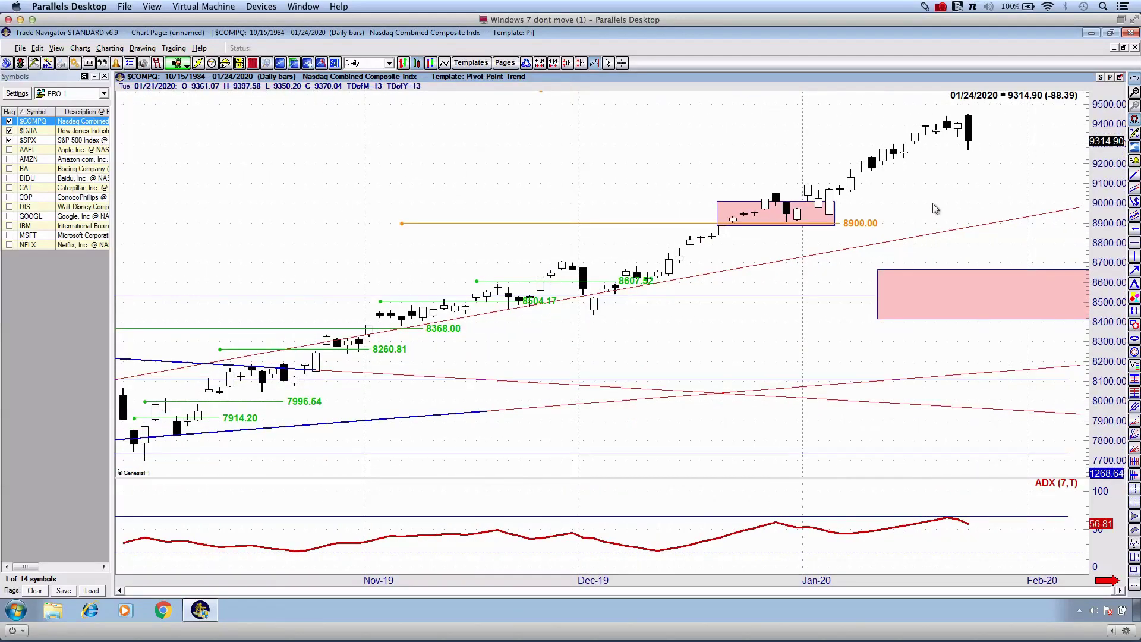
mouse_move(958, 108)
left_mouse_down()
mouse_move(987, 149)
mouse_move(962, 157)
left_mouse_up()
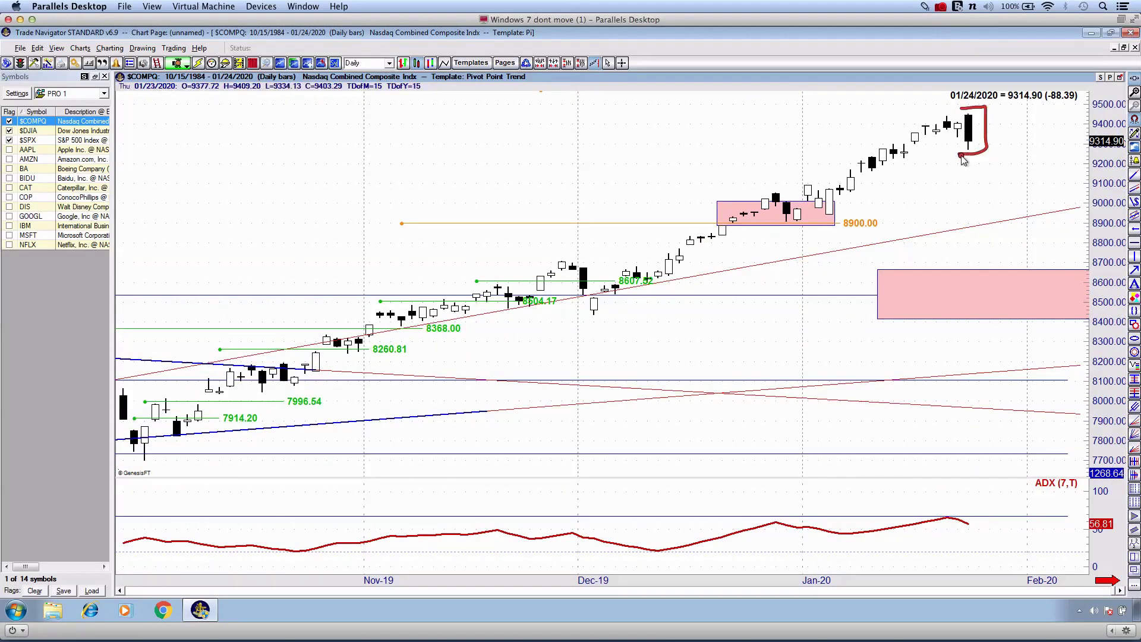
left_click_drag(1044, 105, 1081, 100)
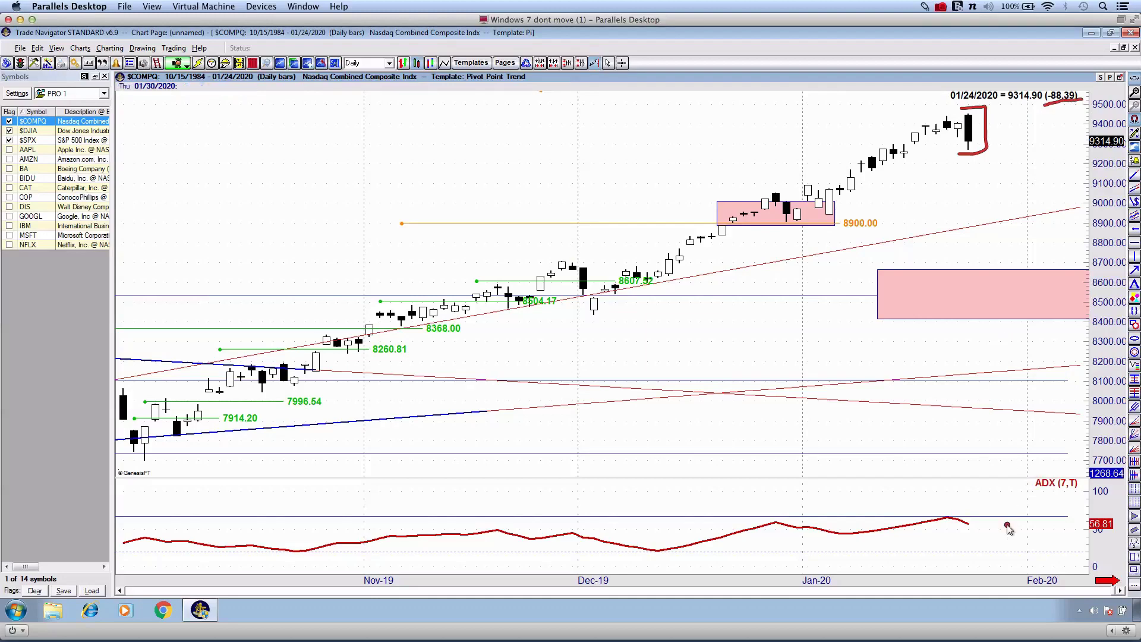
Step: Underline the ADX (7,T) label, draw an arrow down to the line's latest peak, and clear all pen marks
left_click_drag(1018, 494, 1071, 492)
mouse_move(951, 434)
left_mouse_down()
mouse_move(971, 447)
mouse_move(963, 489)
left_mouse_up()
mouse_move(953, 482)
left_mouse_down()
mouse_move(960, 509)
mouse_move(984, 500)
left_mouse_up()
key("Escape")
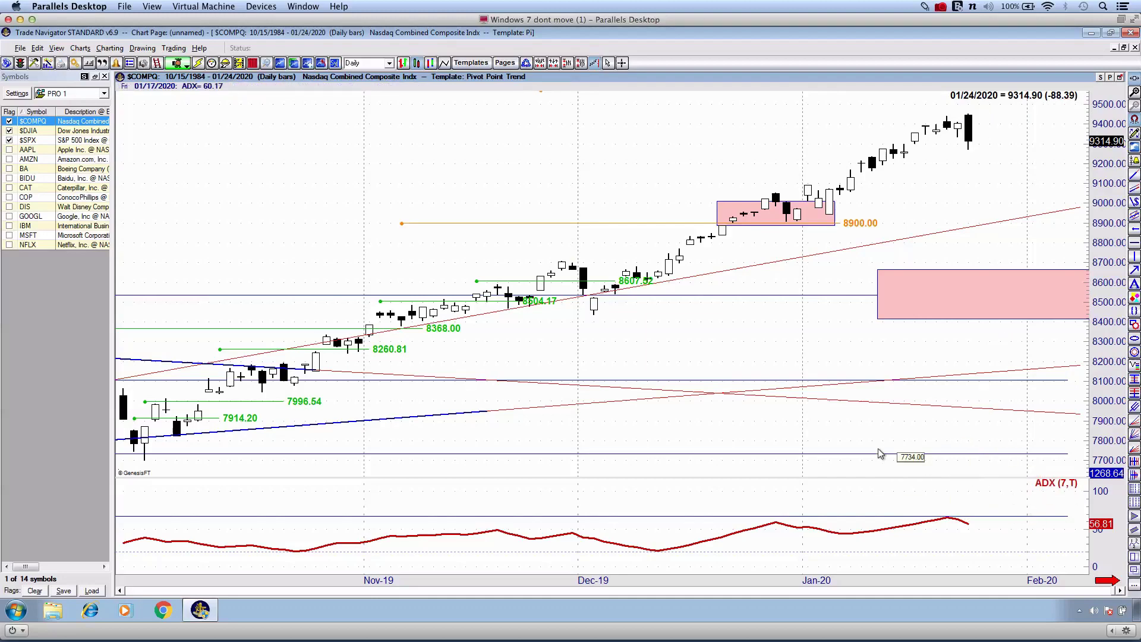
Step: Switch the Nasdaq Composite to weekly bars and examine the latest ADX against its 2018 to 2020 history
key("w")
scroll(908, 458, "down", 4)
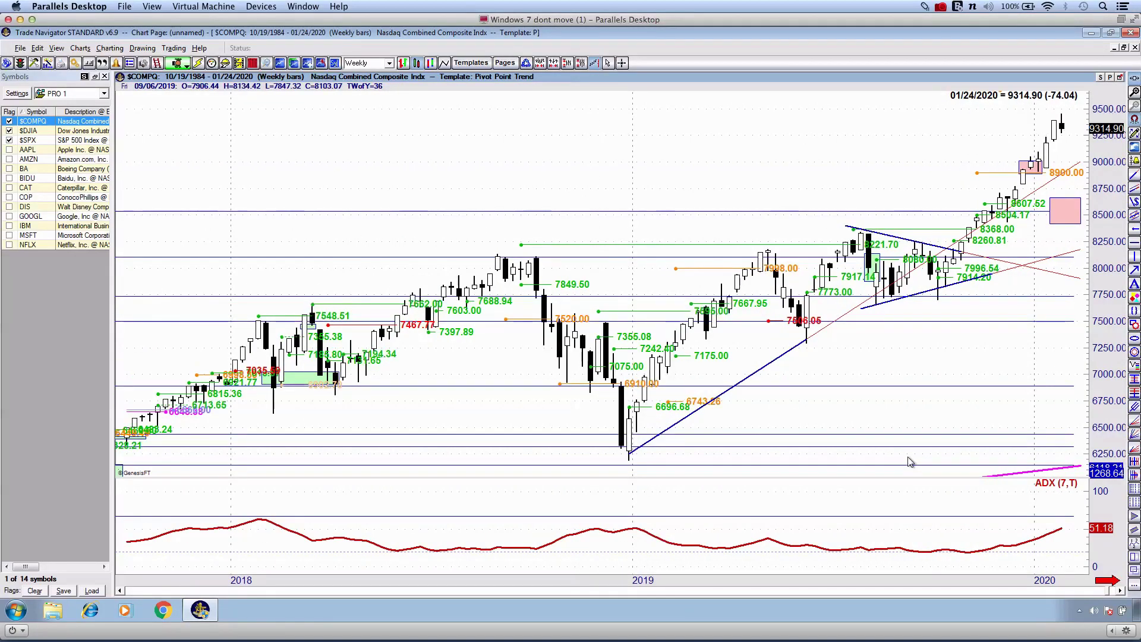
key("ctrl+2")
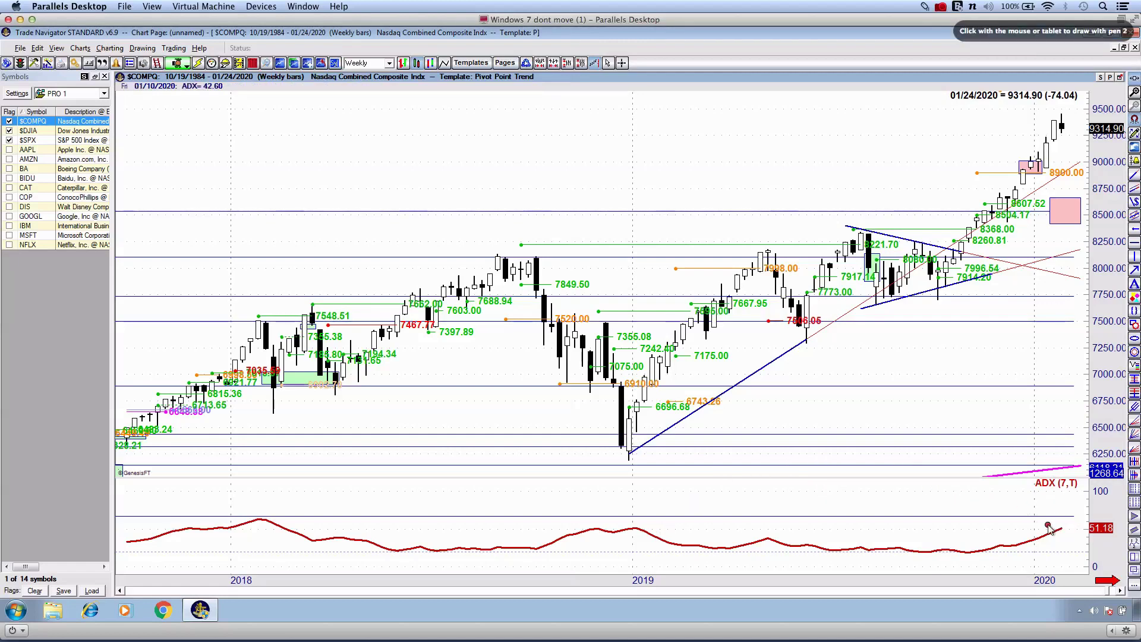
key("Escape")
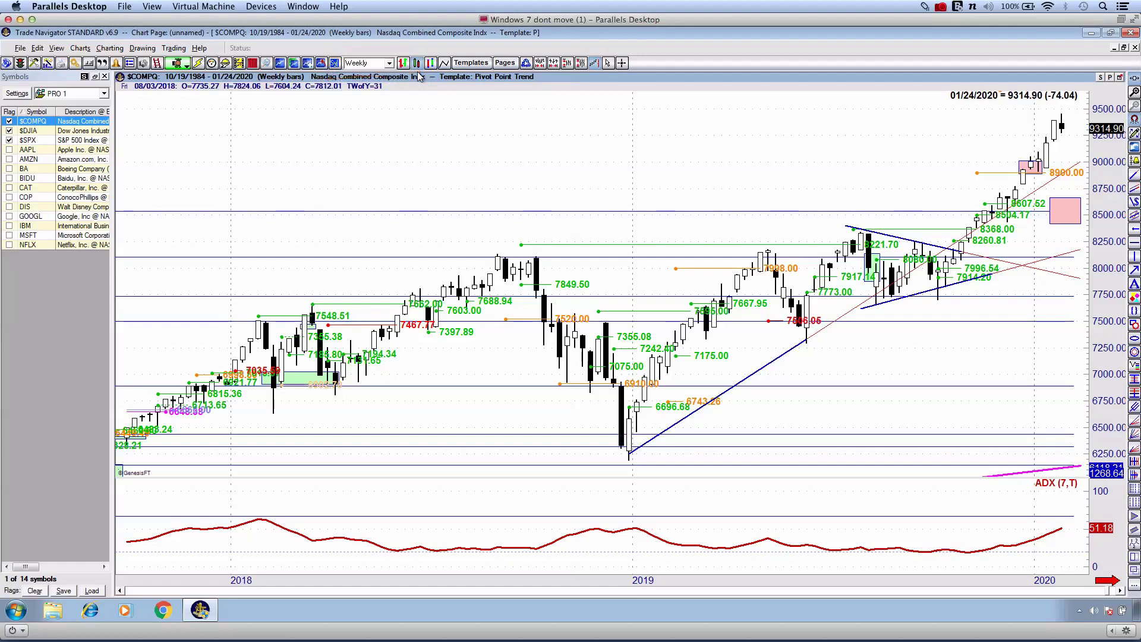
Step: Return the chart to daily bars, mark the latest ADX peak with the pen, and leave empty space after January 2020
key("d")
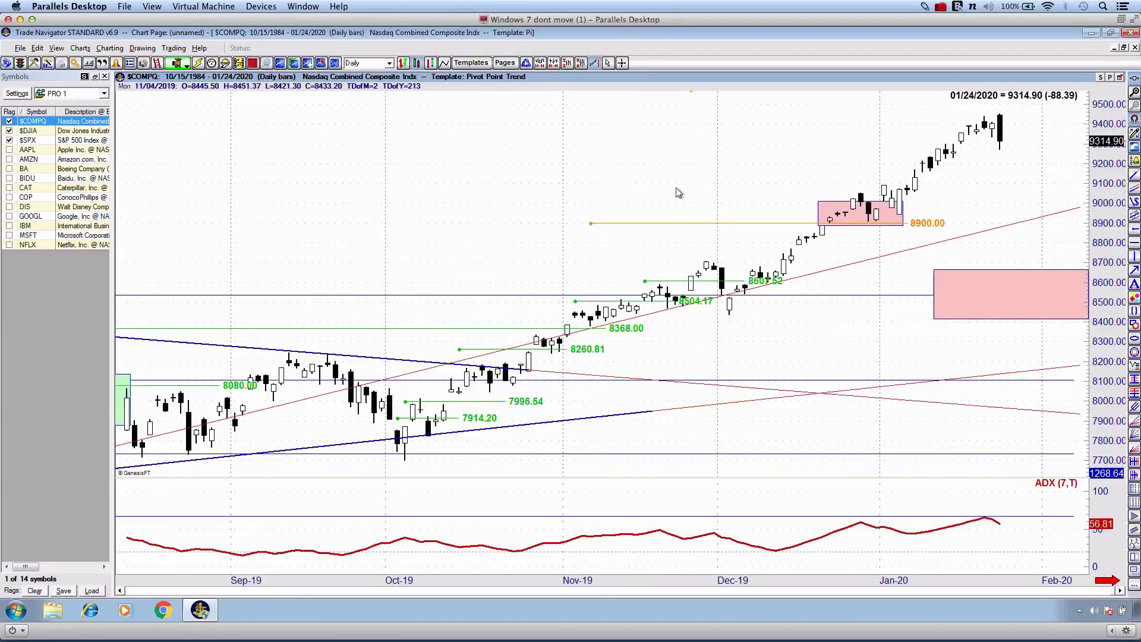
scroll(751, 313, "down", 5)
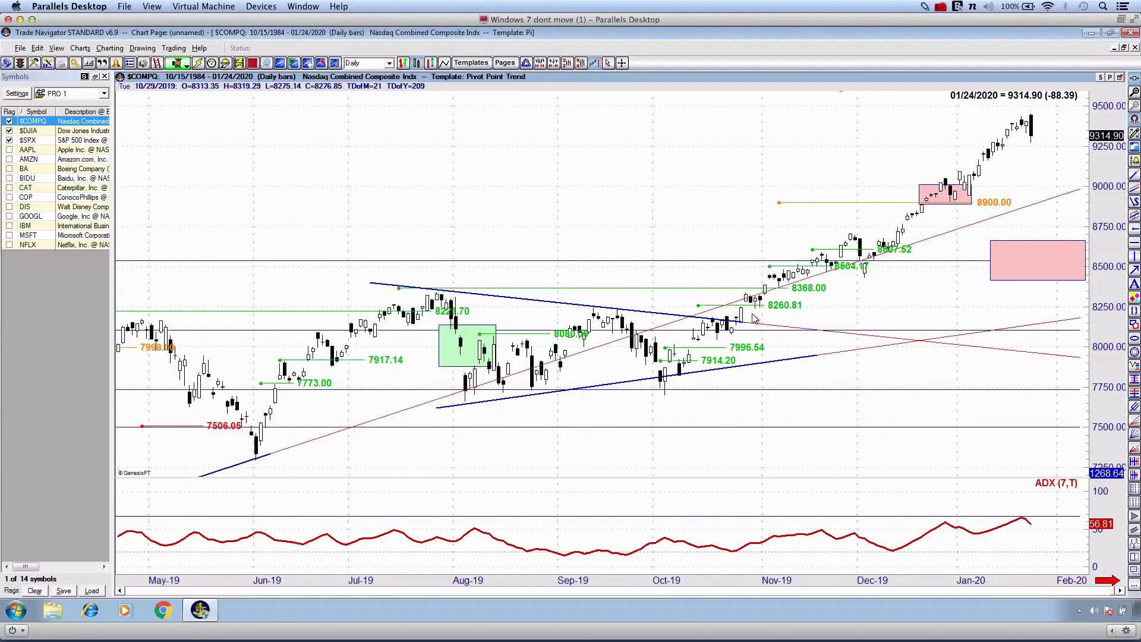
key("ctrl+2")
left_click_drag(1022, 511, 1037, 523)
left_click_drag(720, 156, 620, 146)
scroll(625, 150, "up", 1)
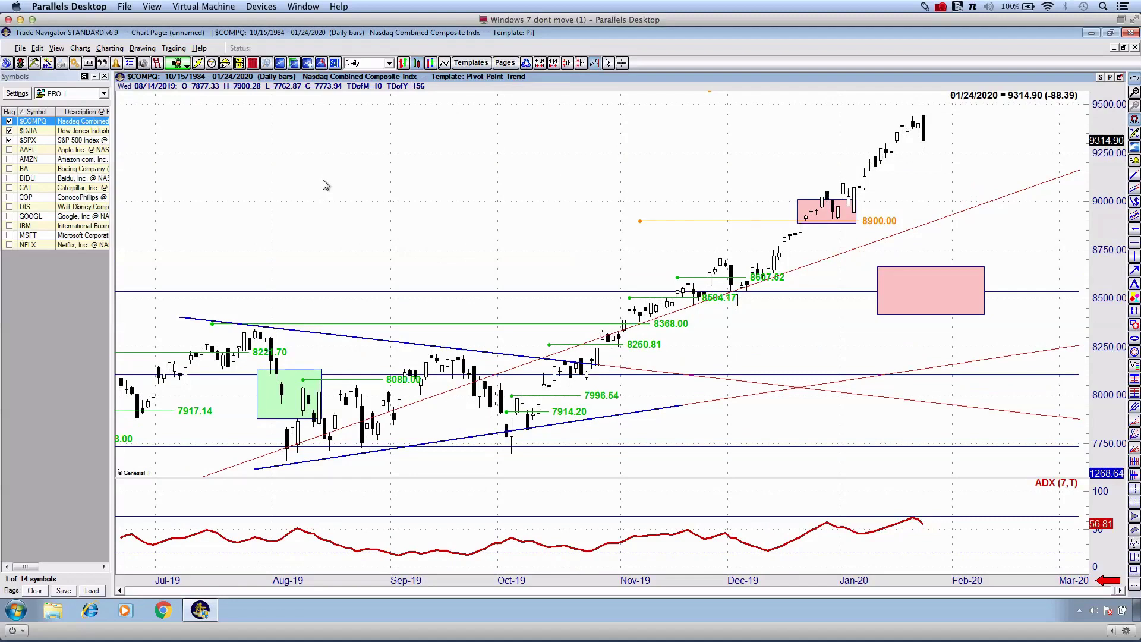
Step: Trace the Nasdaq Composite's rise from October 2019 to the late-December pink box and mark the January 2020 candles with the pen
mouse_move(540, 340)
left_mouse_down()
mouse_move(544, 351)
mouse_move(815, 240)
left_mouse_up()
left_click_drag(832, 149, 834, 247)
left_click_drag(876, 158, 895, 139)
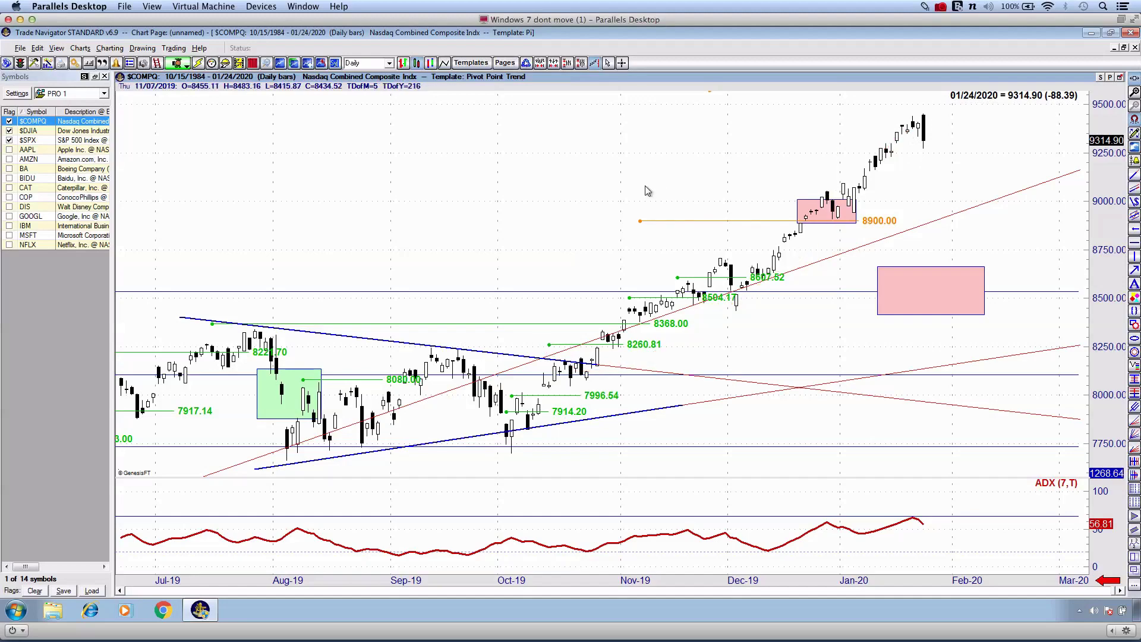
Step: Load the $VIX daily chart and widen its bars to show roughly September 2019 through January 2020
type("$V")
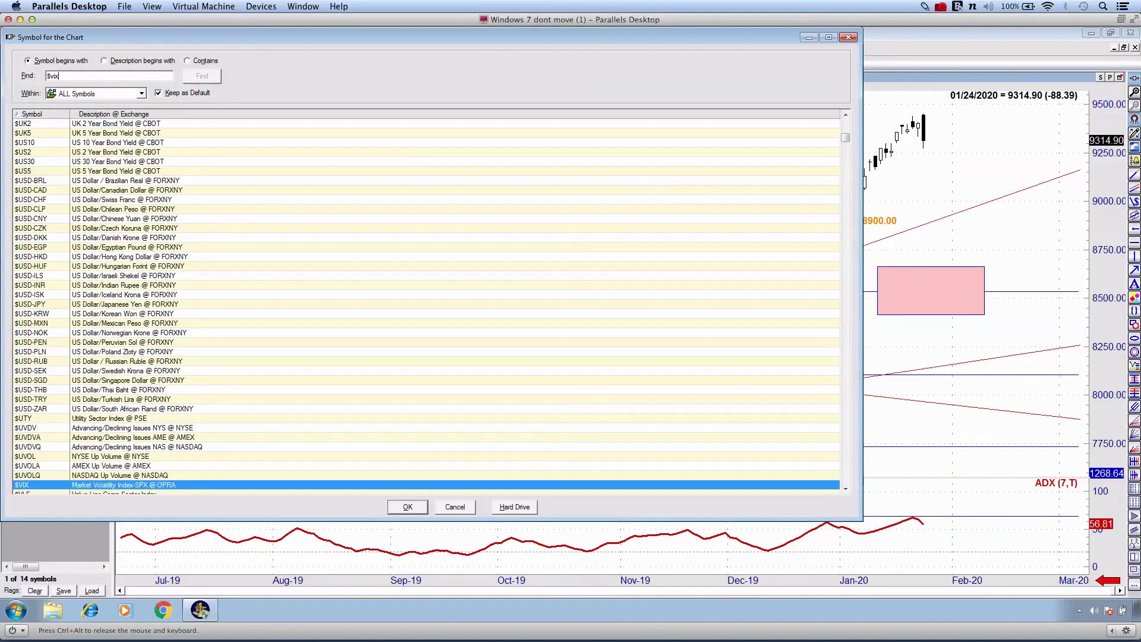
key("Return")
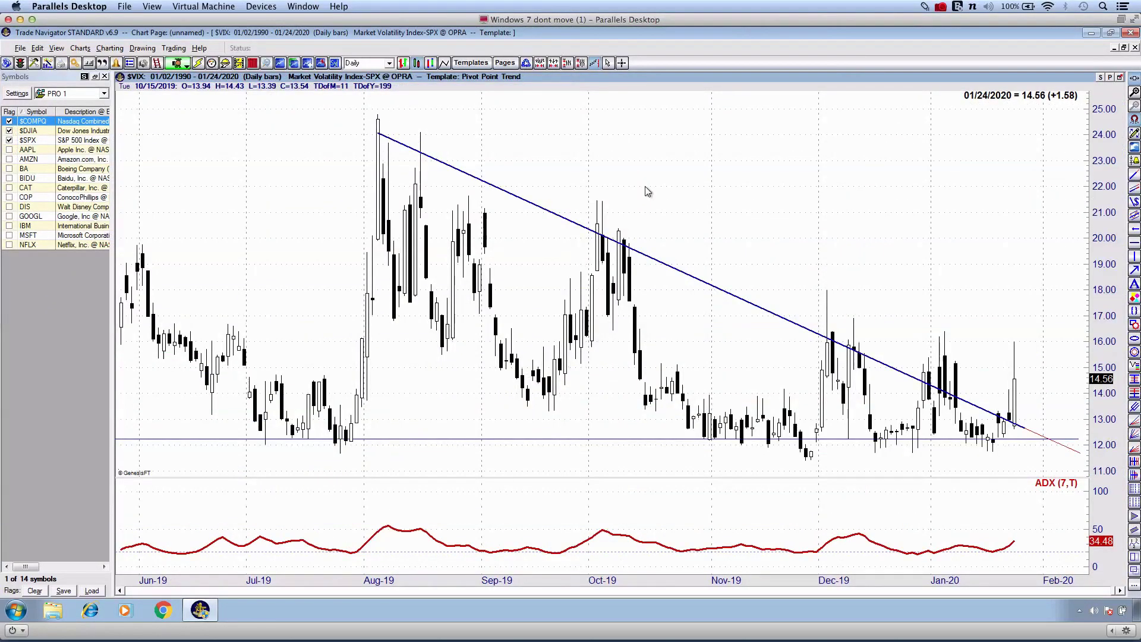
key("Up")
key("Up")
key("Up")
Step: Mark the $VIX's latest price level and 01/24/2020 high with the pen, sketch the move upward, and clear the marks
key("ctrl+2")
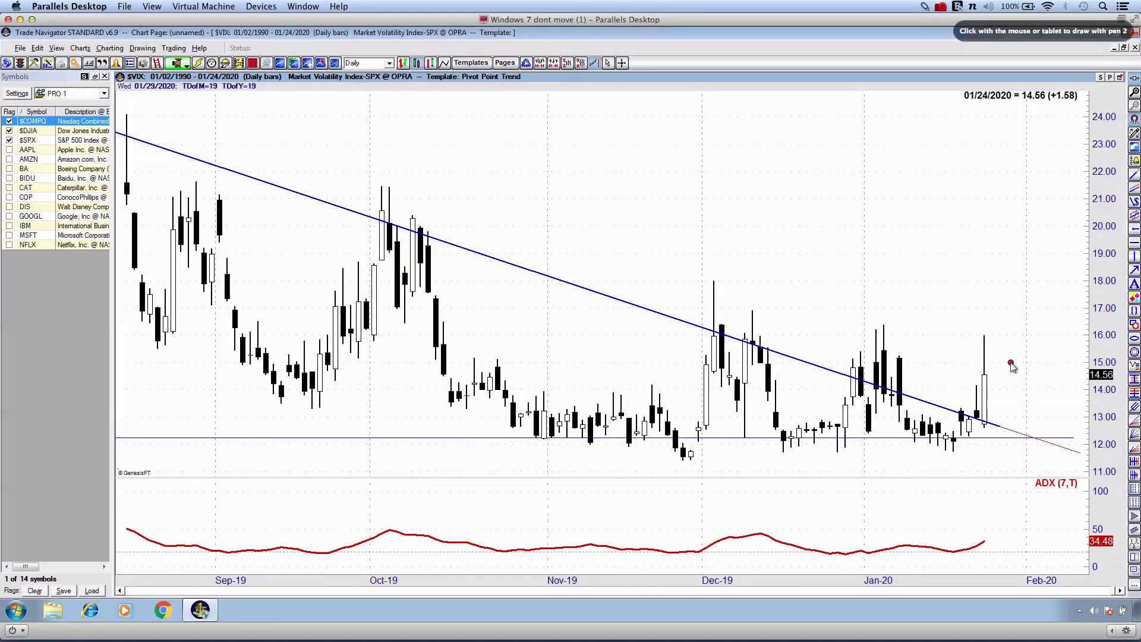
left_click_drag(1074, 391, 1135, 385)
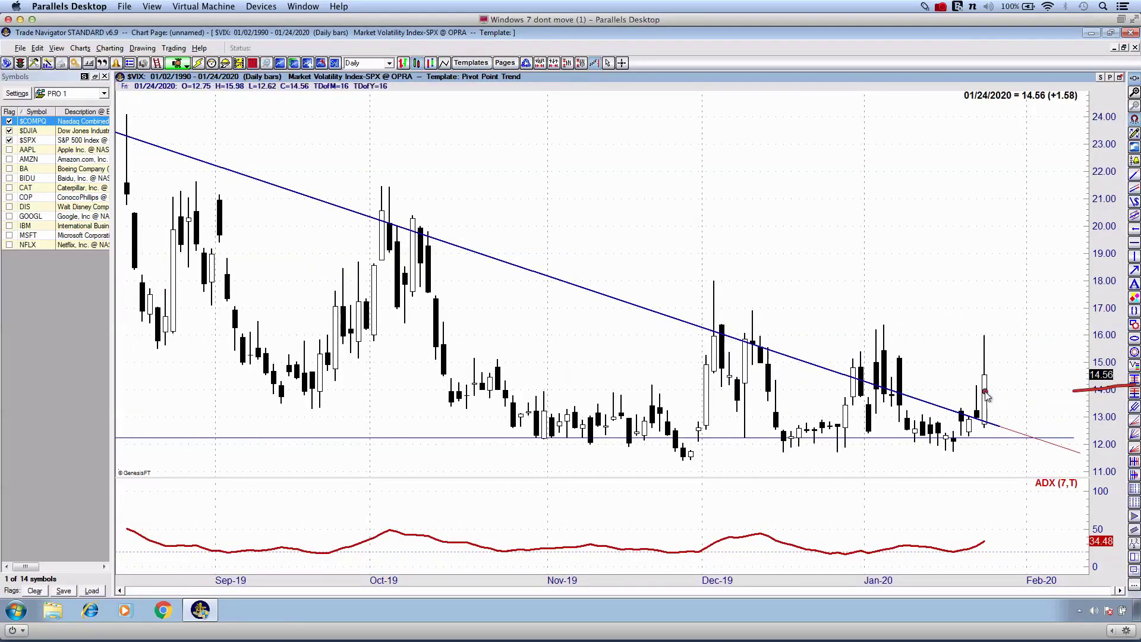
key("ctrl+2")
left_click_drag(970, 337, 1140, 339)
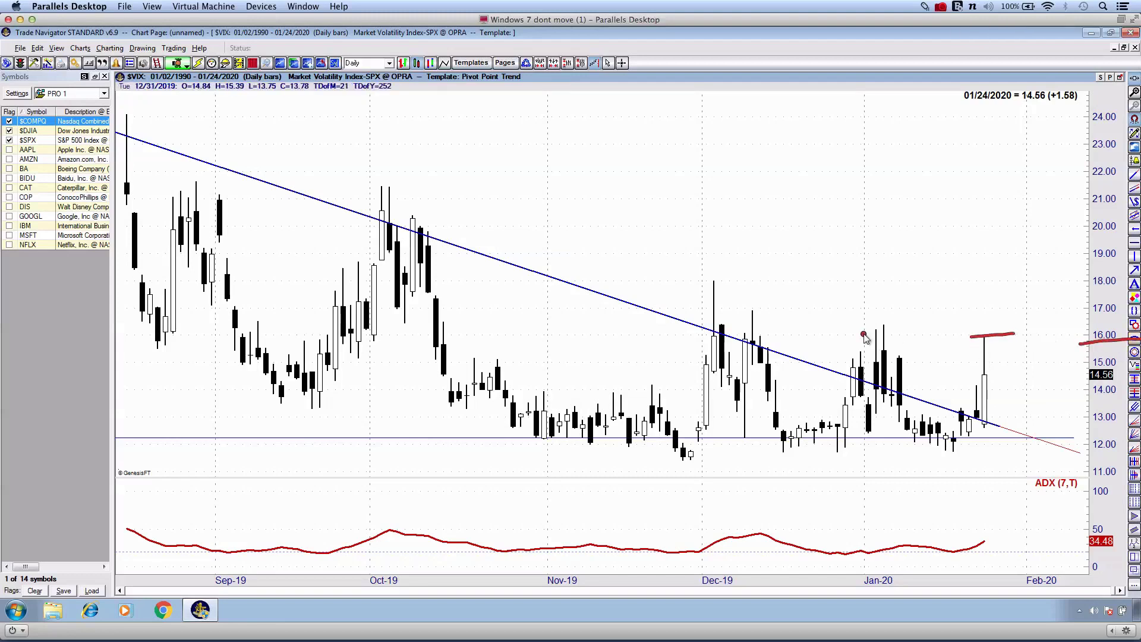
mouse_move(996, 380)
left_mouse_down()
mouse_move(1047, 178)
mouse_move(1033, 186)
left_mouse_up()
mouse_move(1075, 137)
left_mouse_down()
mouse_move(1066, 268)
mouse_move(1003, 206)
left_mouse_up()
key("Escape")
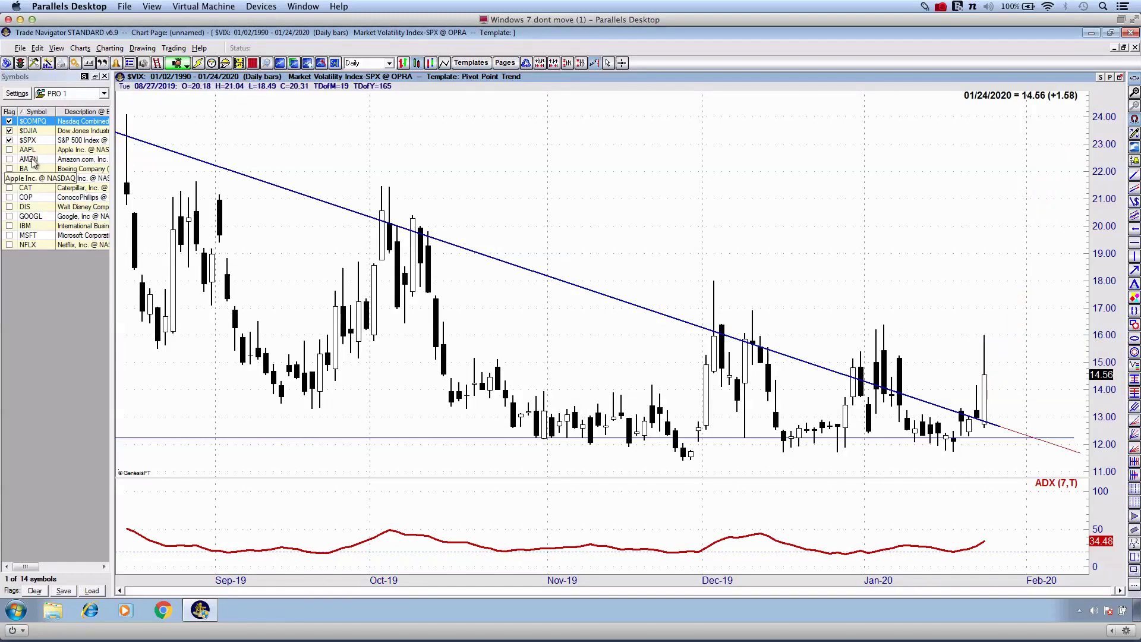
Step: Return to the $COMPQ daily chart, apply the Pivot Point EMA's template, and enlarge the recent bars
left_click(39, 122)
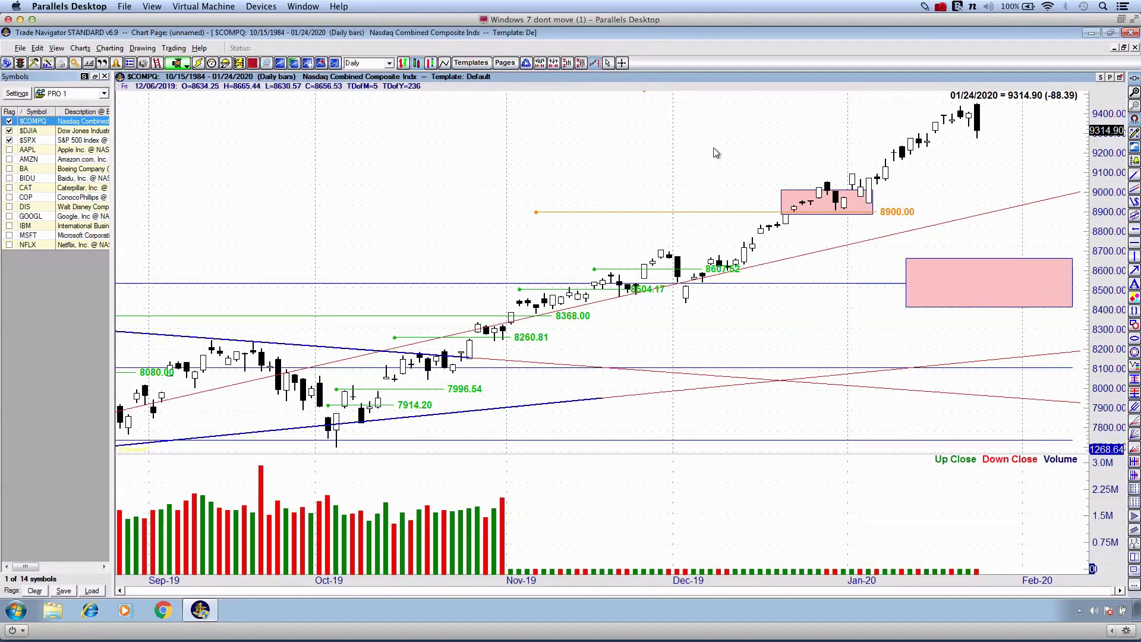
scroll(689, 164, "up", 7)
scroll(690, 168, "up", 2)
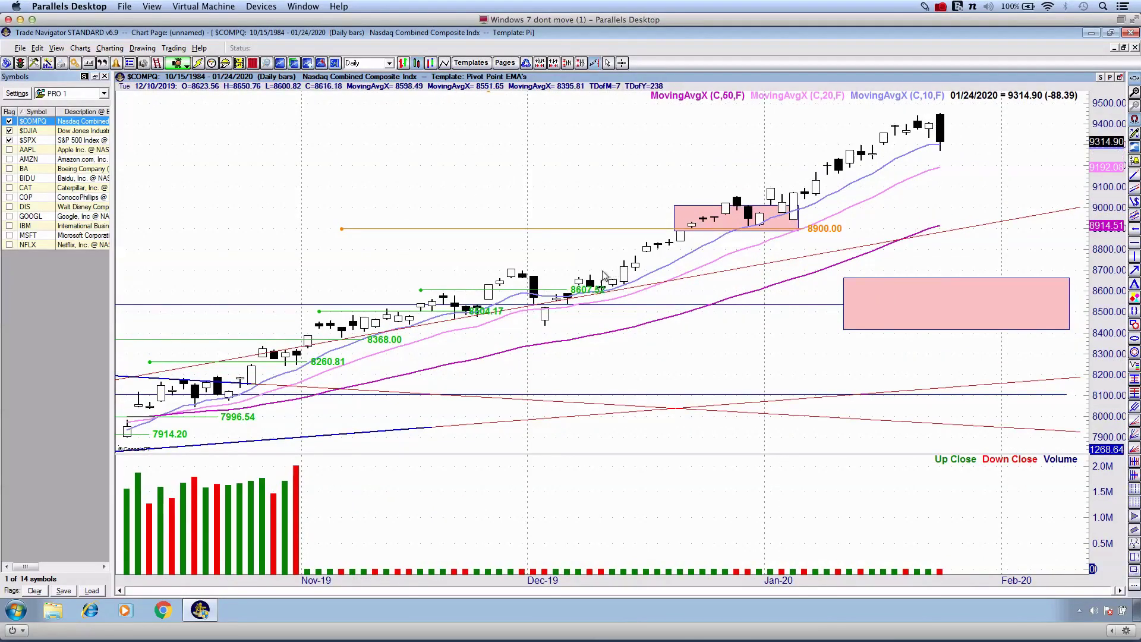
Step: Mark the early December 2019 pullback and the moving averages below the 01/24/2020 candle with the pen, then clear the marks
mouse_move(520, 268)
left_mouse_down()
mouse_move(554, 315)
mouse_move(588, 245)
left_mouse_up()
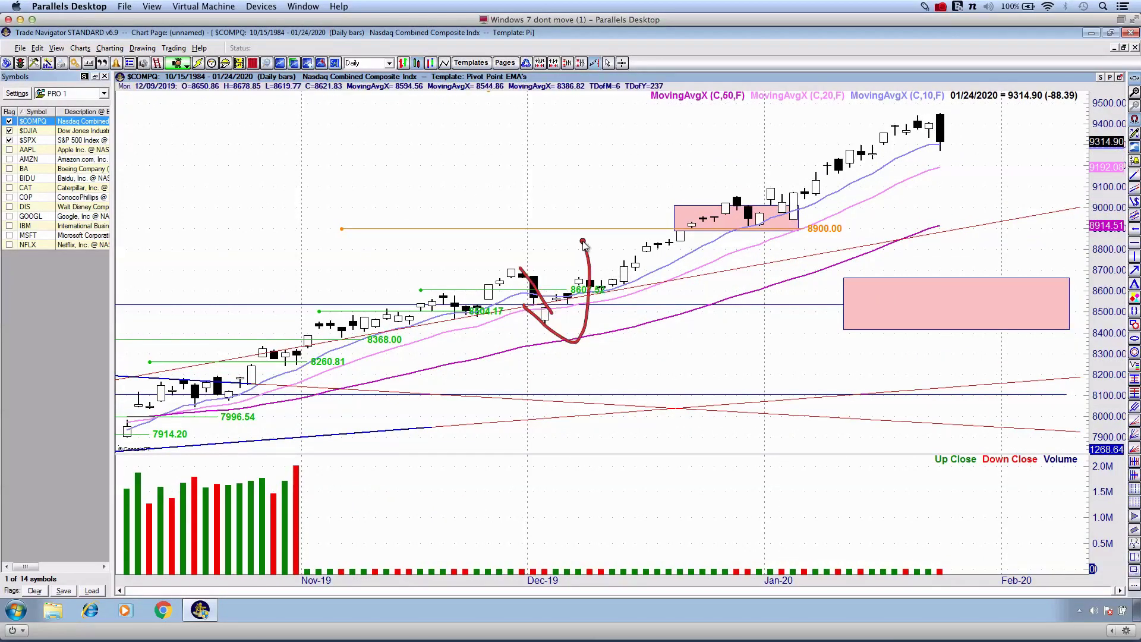
key("ctrl+2")
mouse_move(519, 293)
left_mouse_down()
mouse_move(550, 291)
mouse_move(519, 310)
mouse_move(565, 306)
left_mouse_up()
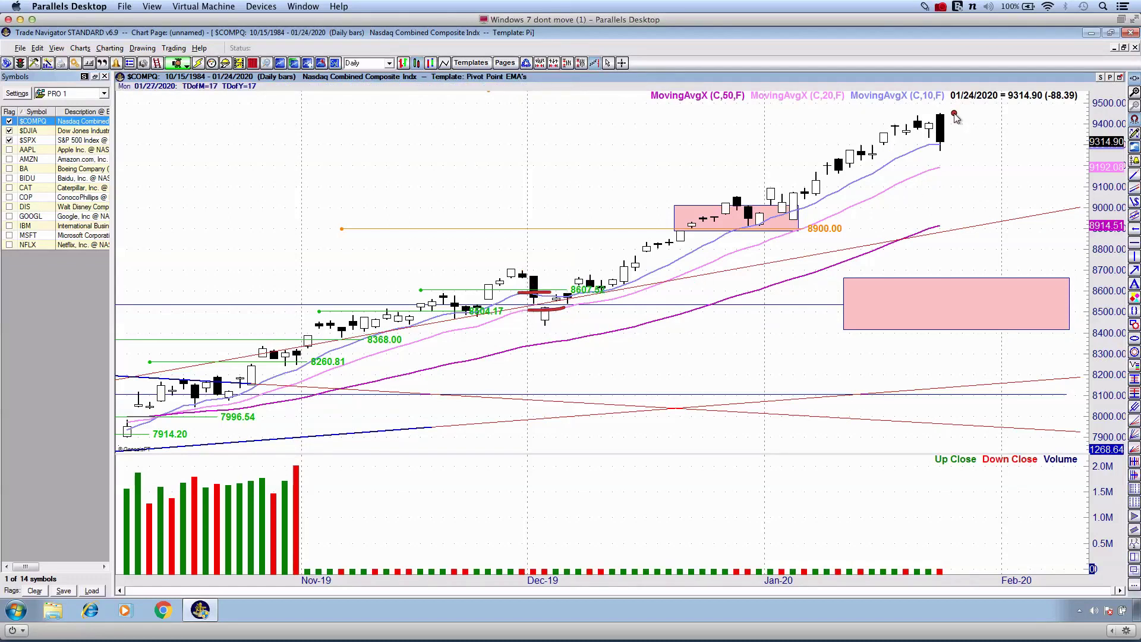
left_click_drag(920, 147, 960, 167)
left_click_drag(924, 226, 993, 227)
key("Escape")
key("ctrl+2")
key("Escape")
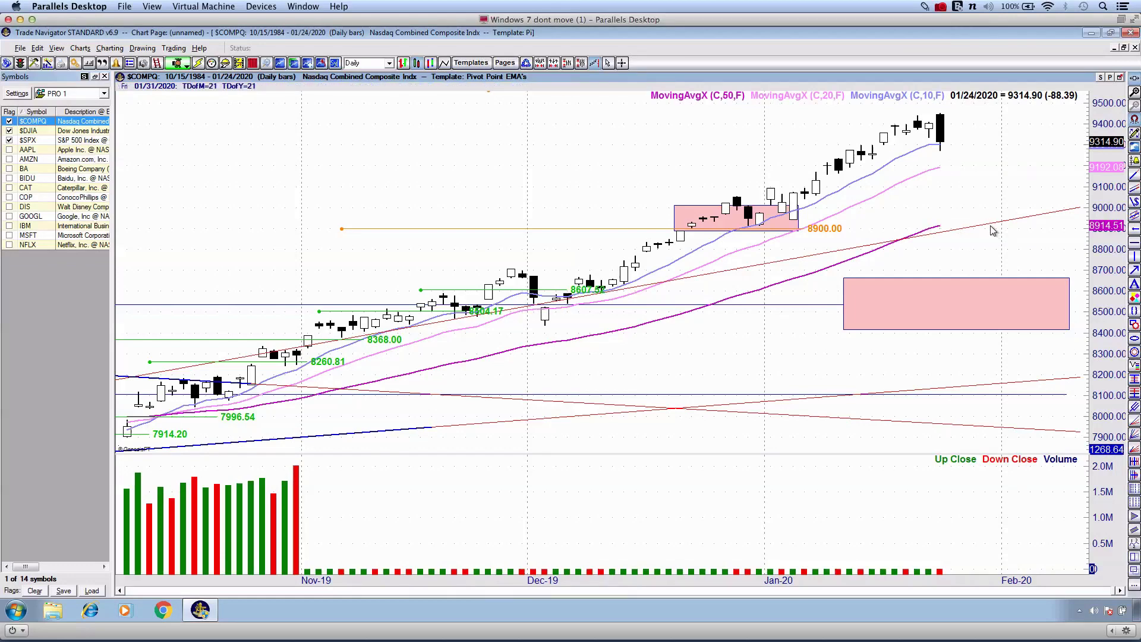
Step: Apply the Pivot Point Oscillators template, underline the RSI (C,9,T) label, and point an arrow at the RSI line's latest drop
key("Down")
key("Page_Down")
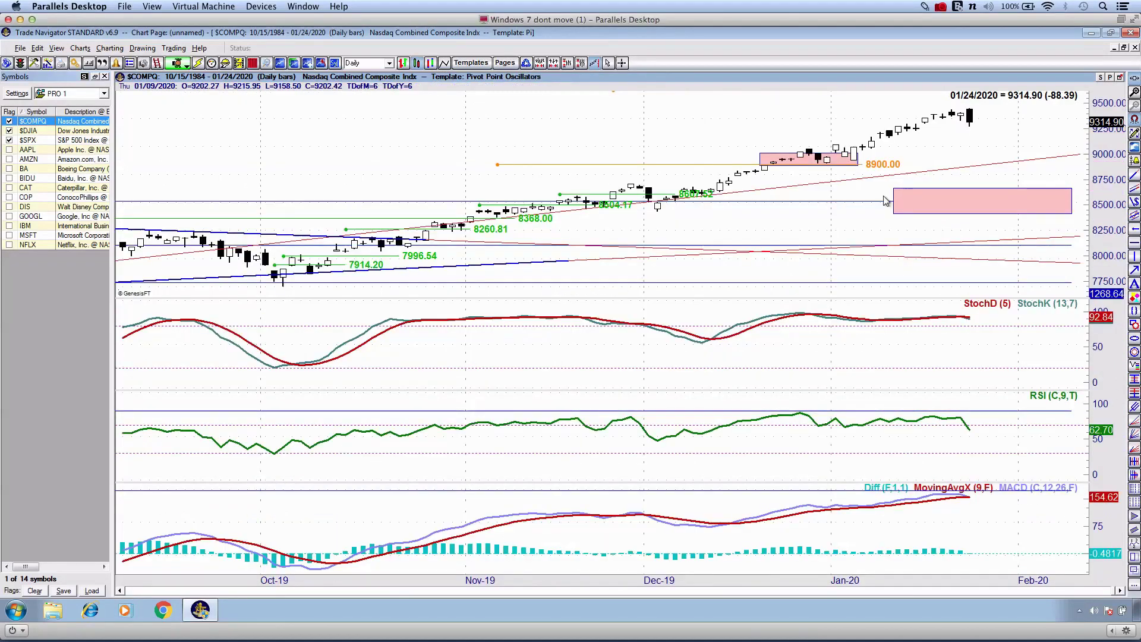
key("ctrl+`")
mouse_move(975, 303)
left_mouse_down()
mouse_move(1017, 326)
mouse_move(931, 329)
left_mouse_up()
mouse_move(944, 400)
left_mouse_down()
mouse_move(951, 455)
mouse_move(956, 417)
mouse_move(1080, 403)
left_mouse_up()
key("Escape")
key("ctrl+`")
mouse_move(968, 428)
left_mouse_down()
mouse_move(972, 406)
mouse_move(984, 424)
left_mouse_up()
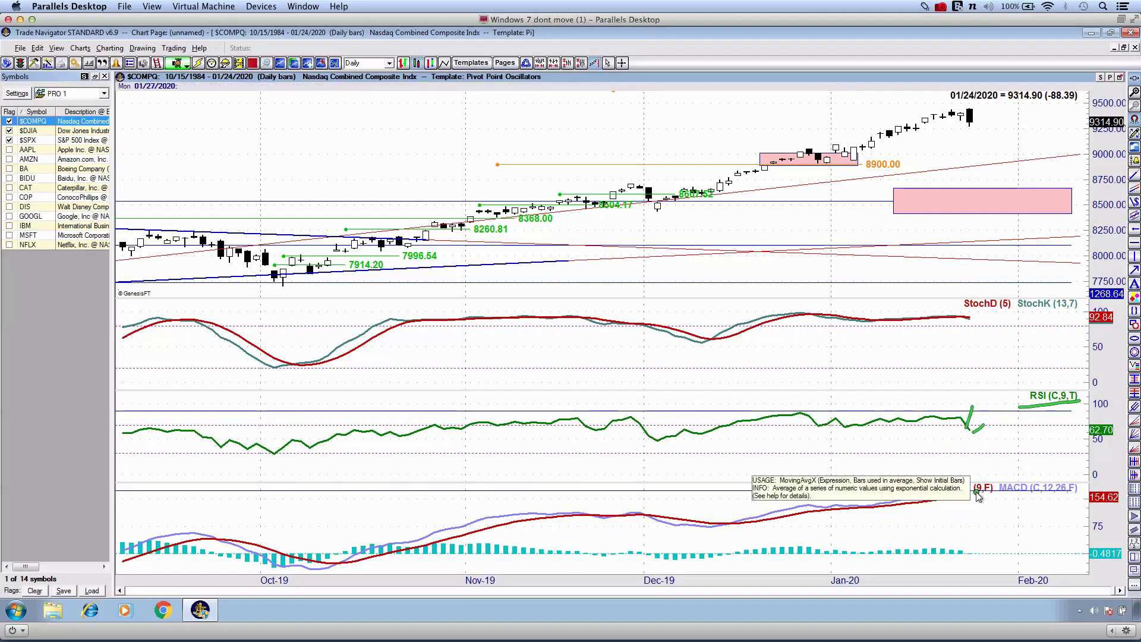
Step: Circle the latest MACD and signal line convergence, and mark the histogram and the Stochastic lines' latest stretch with the pen
left_click_drag(975, 486, 978, 489)
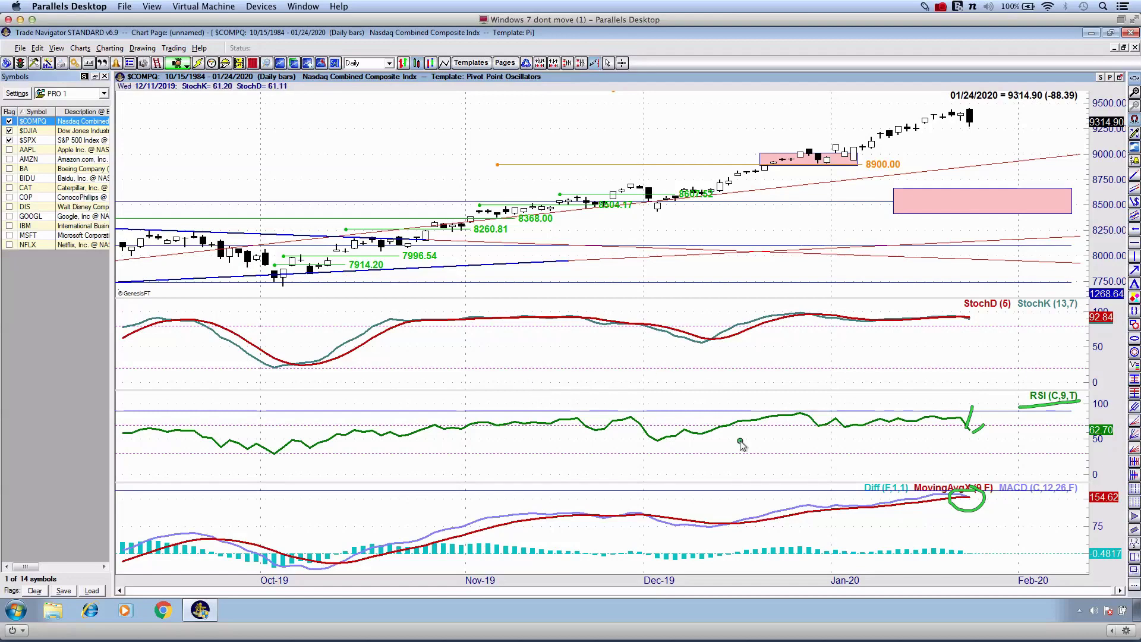
left_click_drag(977, 568, 978, 582)
mouse_move(972, 310)
left_mouse_down()
mouse_move(956, 319)
mouse_move(978, 330)
mouse_move(950, 308)
left_mouse_up()
left_click_drag(757, 318, 966, 309)
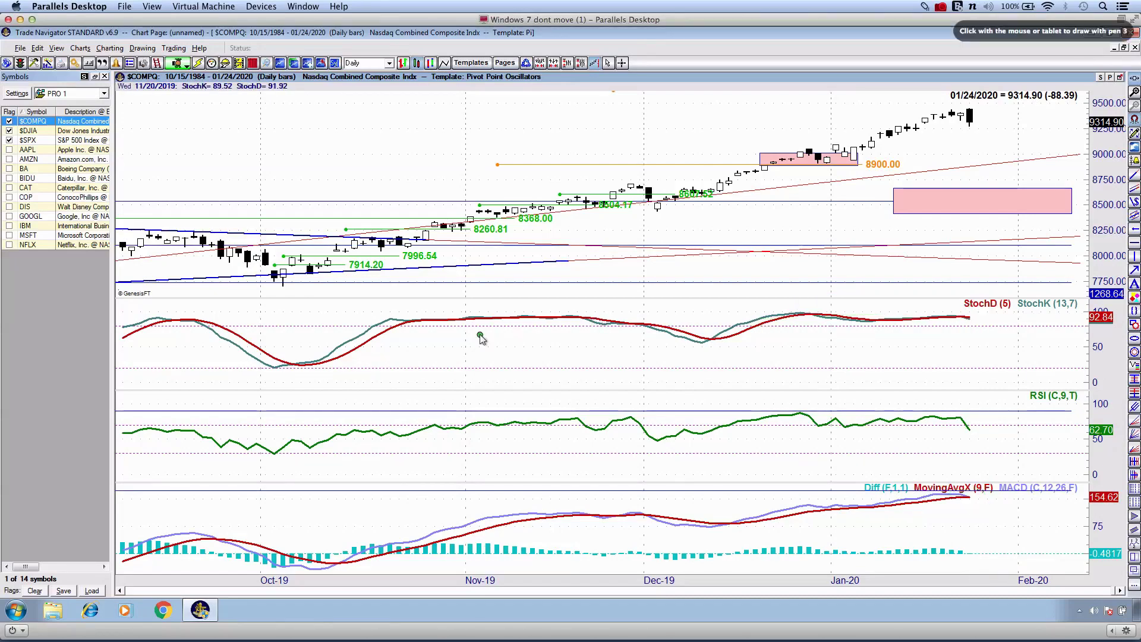
Step: Mark the Stochastics' elevated stretch since late October 2019, trace the matching price rally above it, and clear the marks
left_click_drag(459, 277, 456, 405)
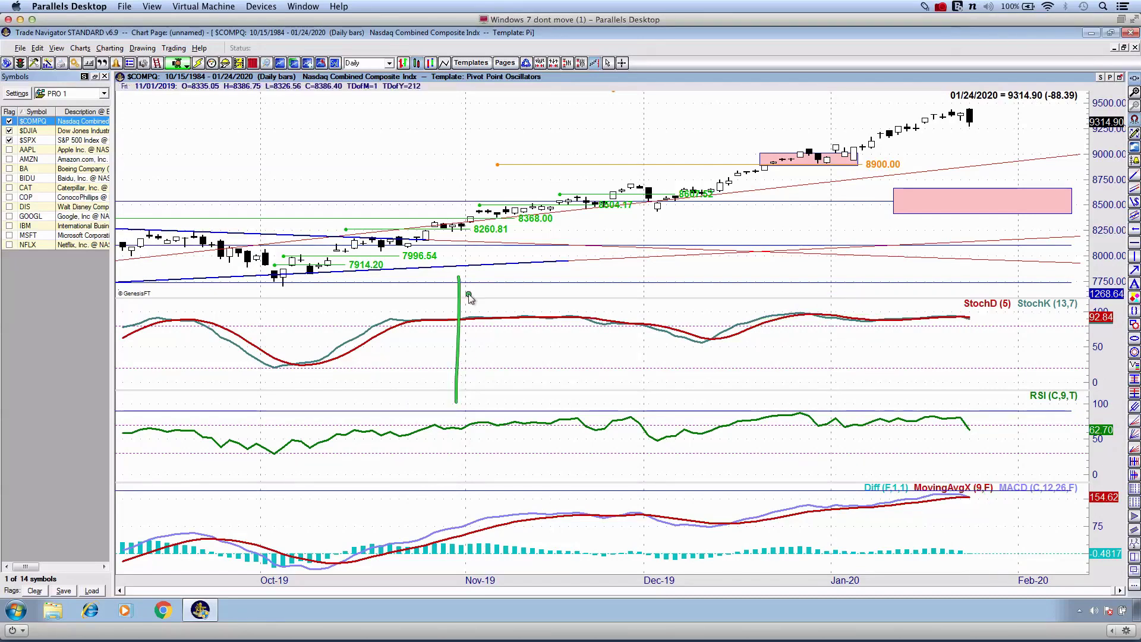
left_click_drag(453, 220, 944, 100)
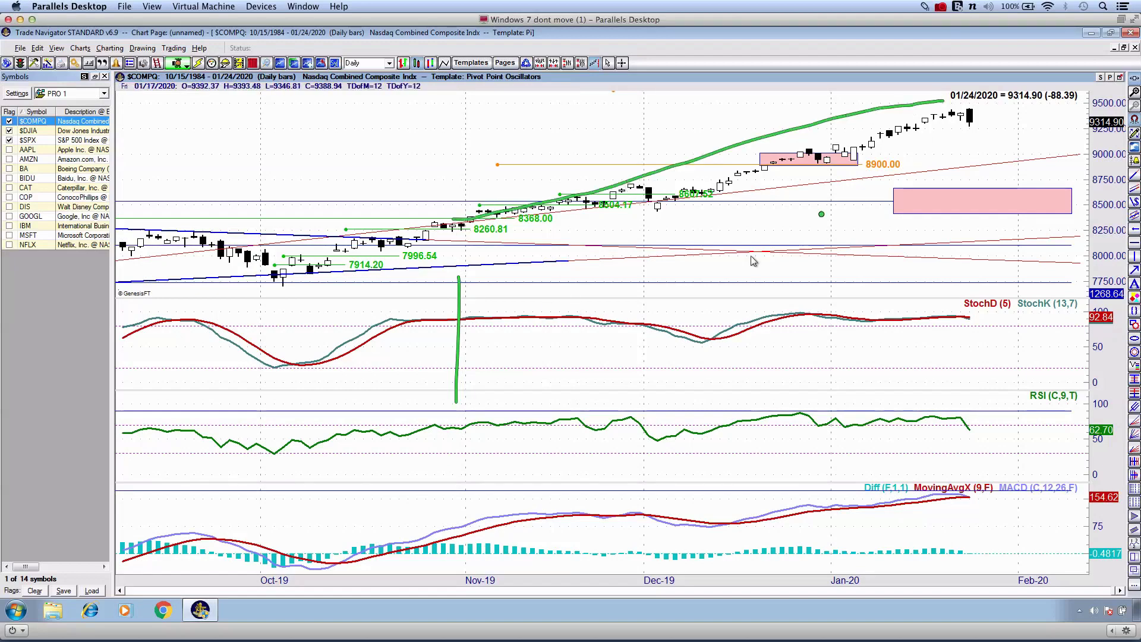
left_click_drag(469, 319, 982, 310)
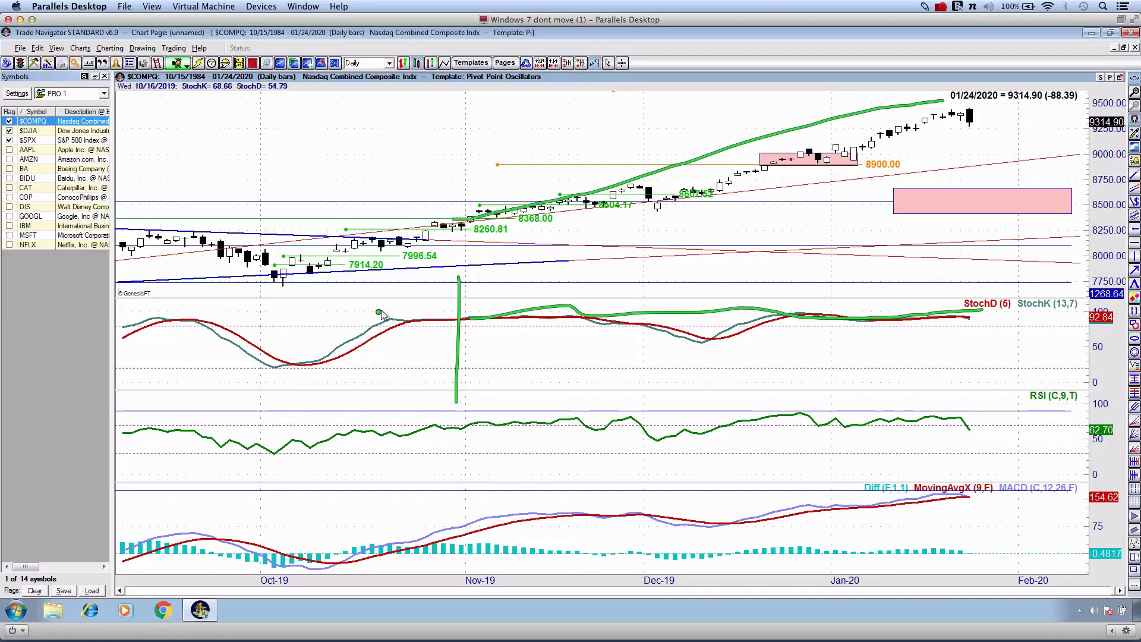
left_click_drag(377, 289, 372, 354)
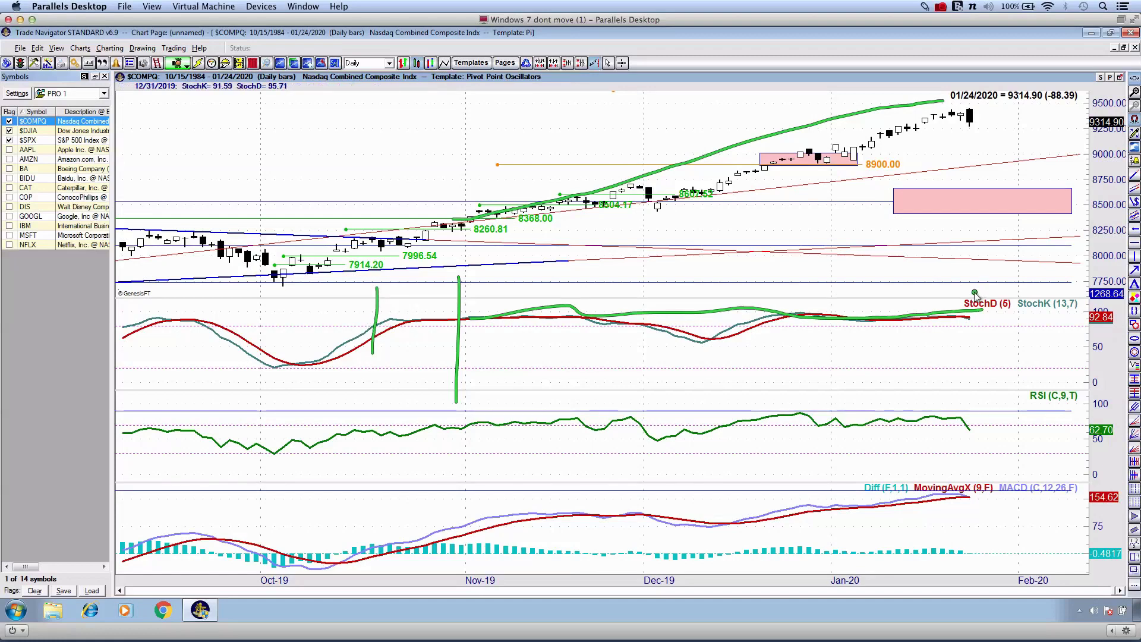
left_click_drag(962, 288, 969, 397)
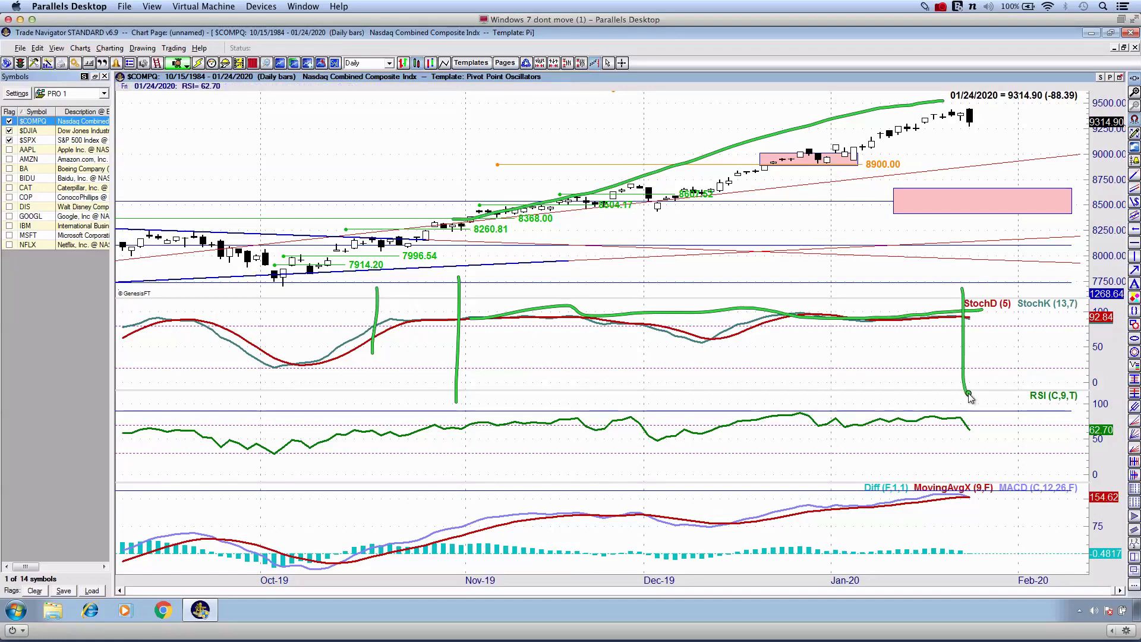
key("Escape")
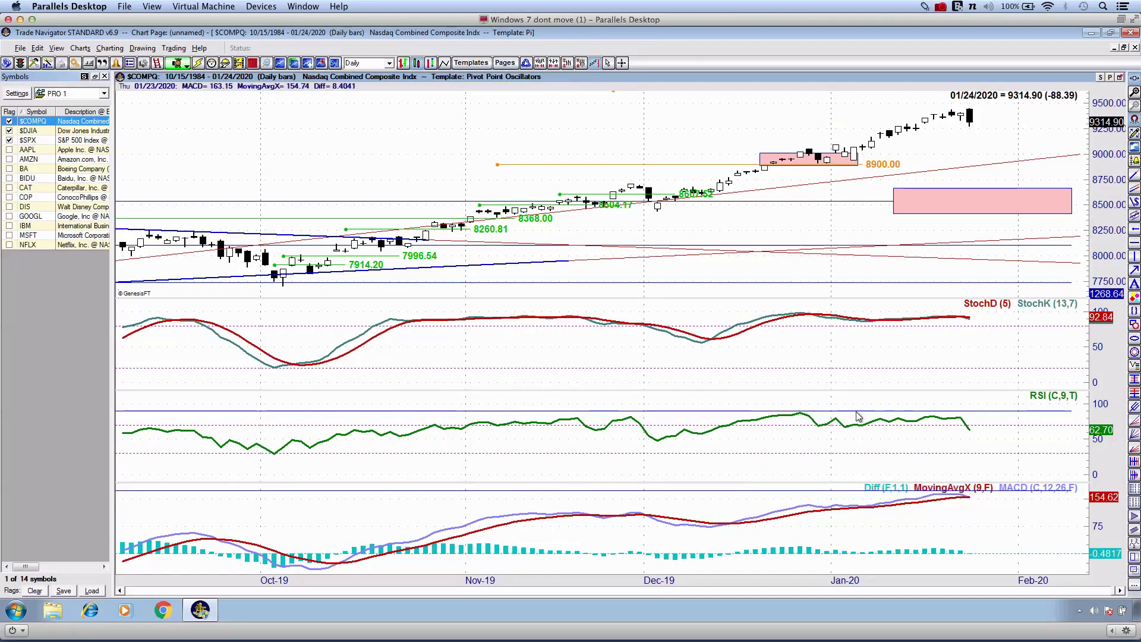
Step: Apply the Pivot Point Trend template to the Nasdaq Composite and mark the ADX line's latest downturn with the pen
key("Page_Down")
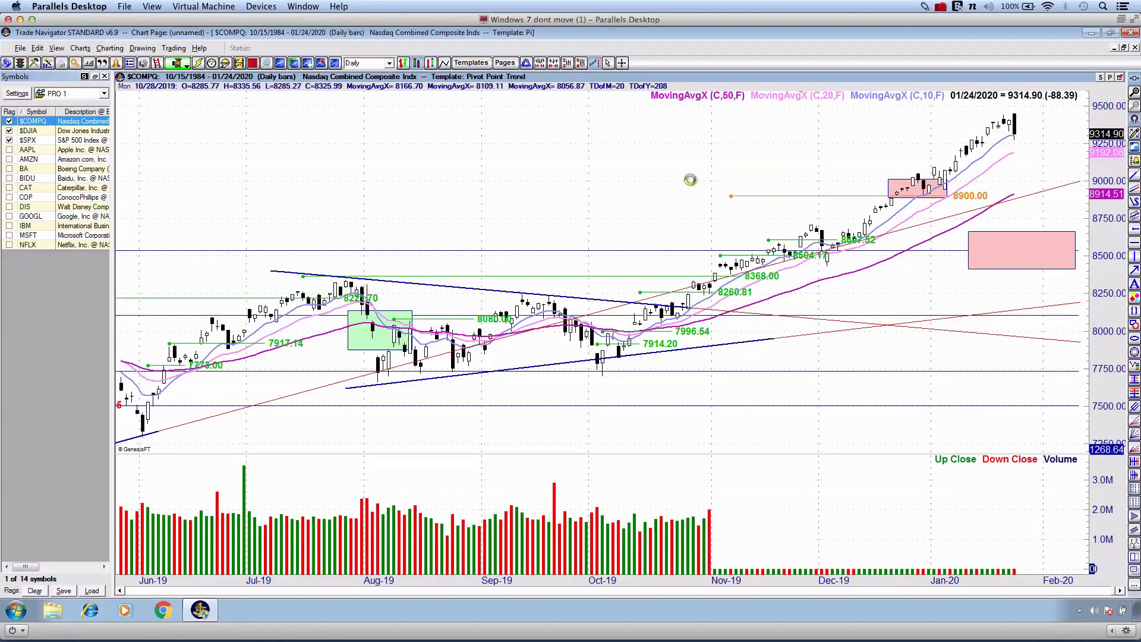
key("Page_Down")
key("Down")
key("Down")
key("Down")
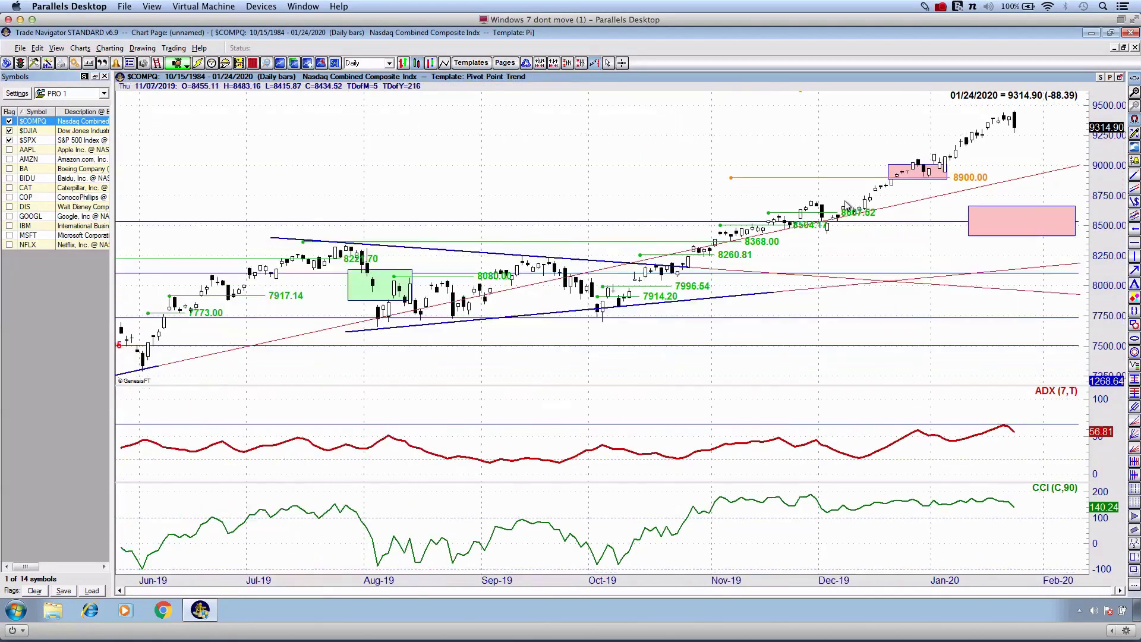
key("ctrl+2")
left_click_drag(1013, 424, 1033, 455)
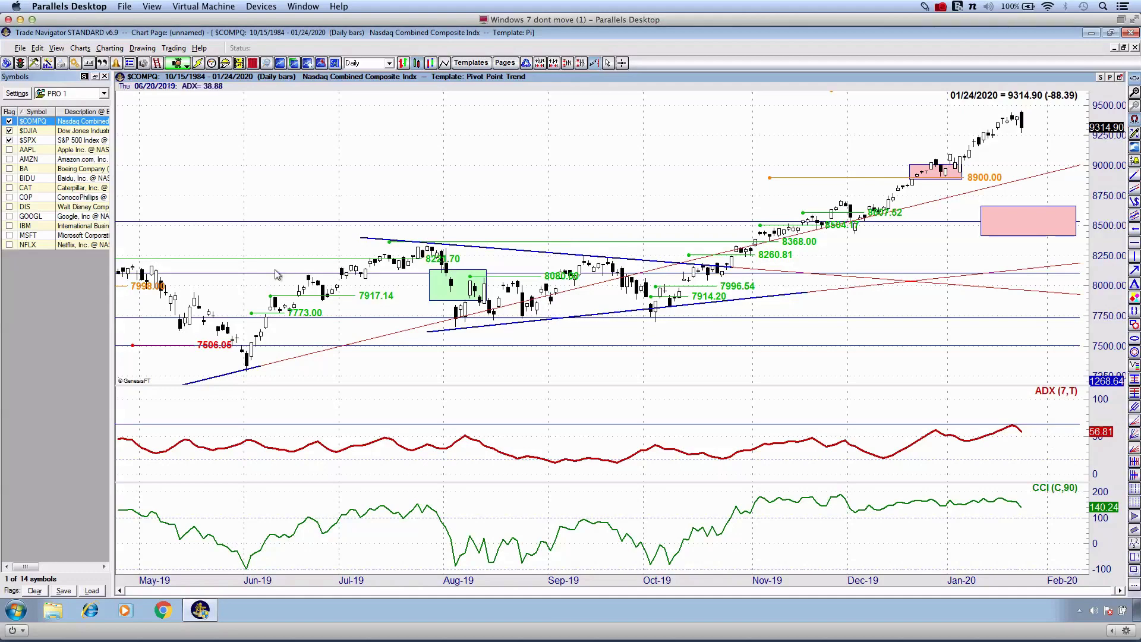
Step: Switch to the $DJIA daily chart, enlarge its recent bars, and bracket the 01/24/2020 candle with the pen
key("Down")
key("ctrl+2")
mouse_move(1024, 107)
left_mouse_down()
mouse_move(1039, 111)
mouse_move(975, 156)
left_mouse_up()
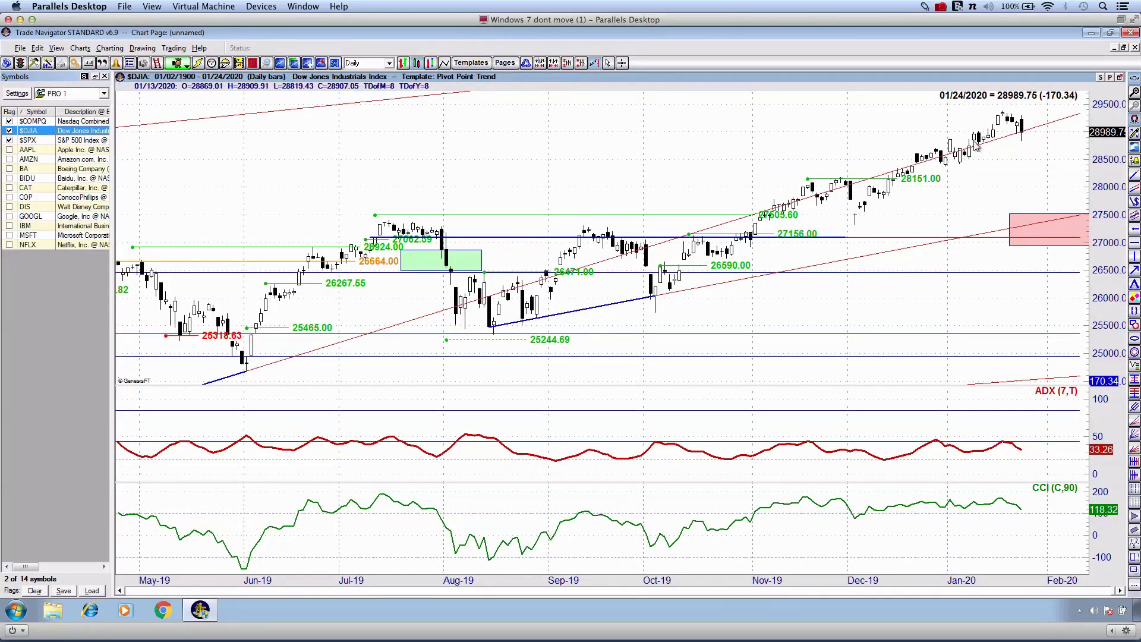
scroll(1011, 119, "up", 7)
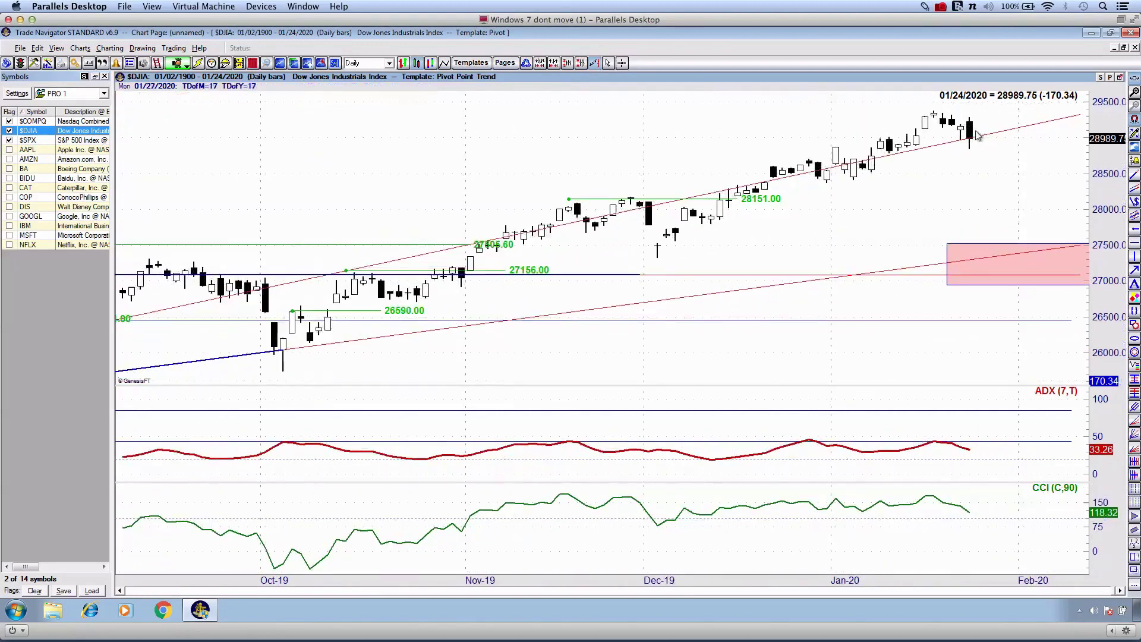
key("ctrl+2")
mouse_move(964, 110)
left_mouse_down()
mouse_move(991, 122)
mouse_move(941, 158)
left_mouse_up()
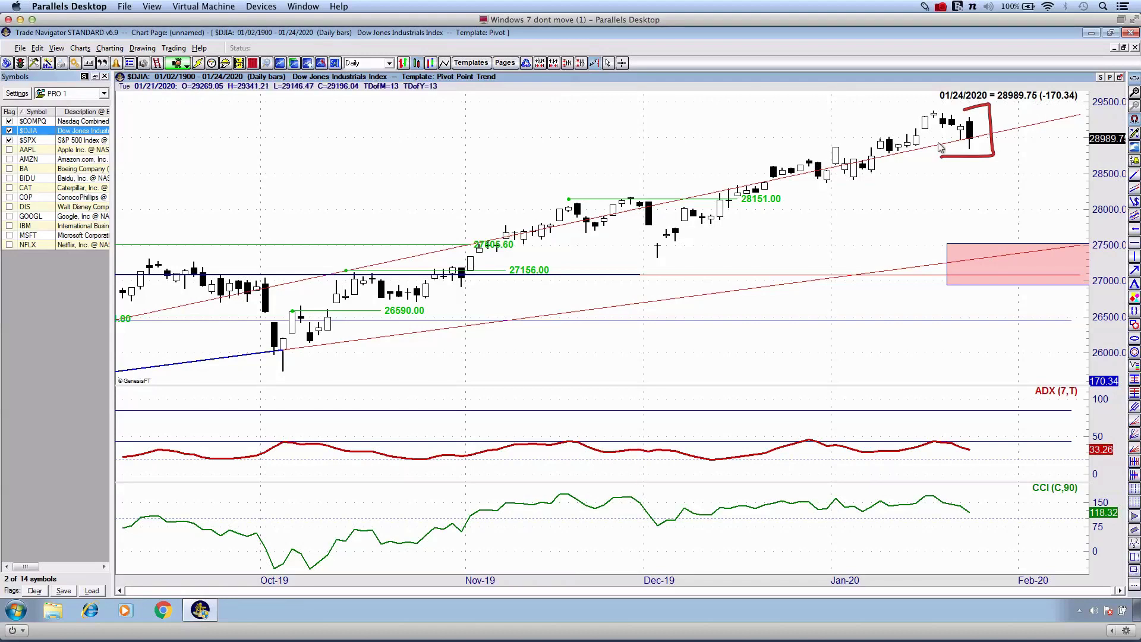
Step: Sketch a zigzag price path and a support line beneath the late January 2020 Dow candles, then clear the marks
key("ctrl+2")
left_click_drag(904, 148, 1118, 146)
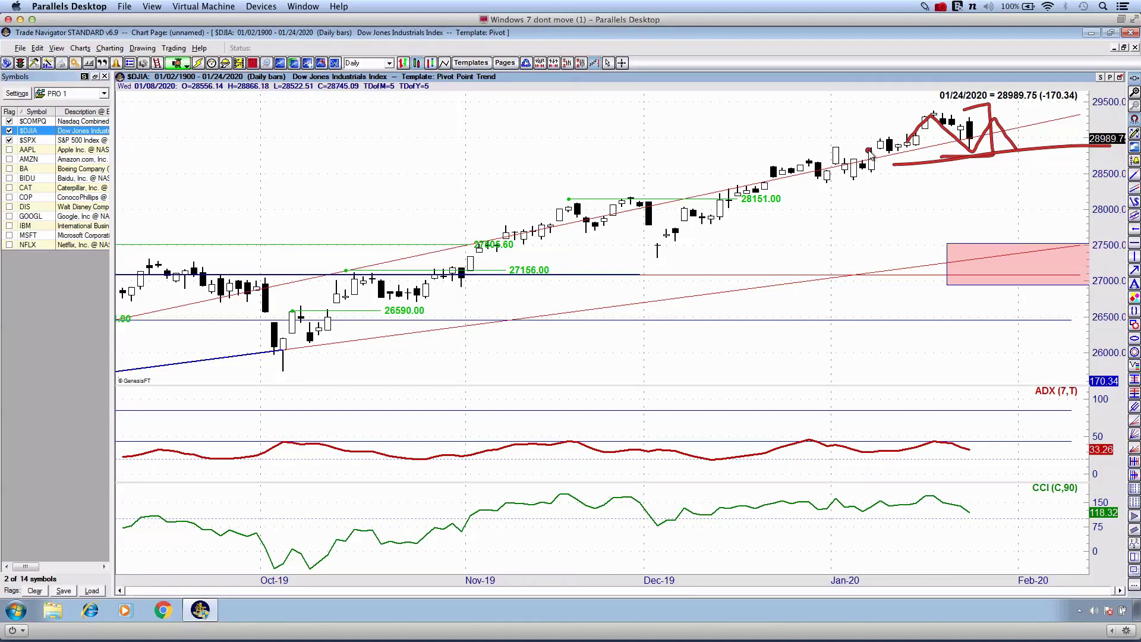
key("Escape")
Step: Trace the Dow's December 2019 to January 2020 advance, sketch lines above the January highs, and clear the marks
key("ctrl+2")
left_click_drag(648, 240, 928, 144)
left_click_drag(642, 228, 915, 129)
left_click_drag(832, 81, 945, 65)
left_click_drag(883, 83, 878, 132)
left_click_drag(832, 126, 1064, 98)
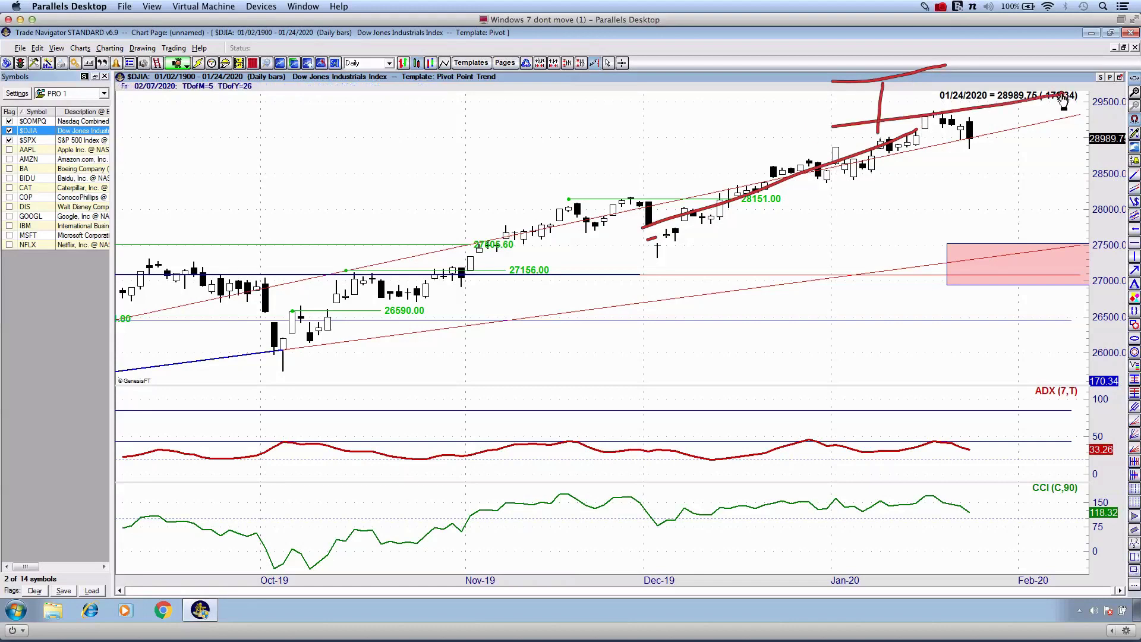
key("Escape")
Step: Bracket the latest Dow candles, draw a curve from the October 2019 low past the January 2020 high, and clear the marks
key("ctrl+2")
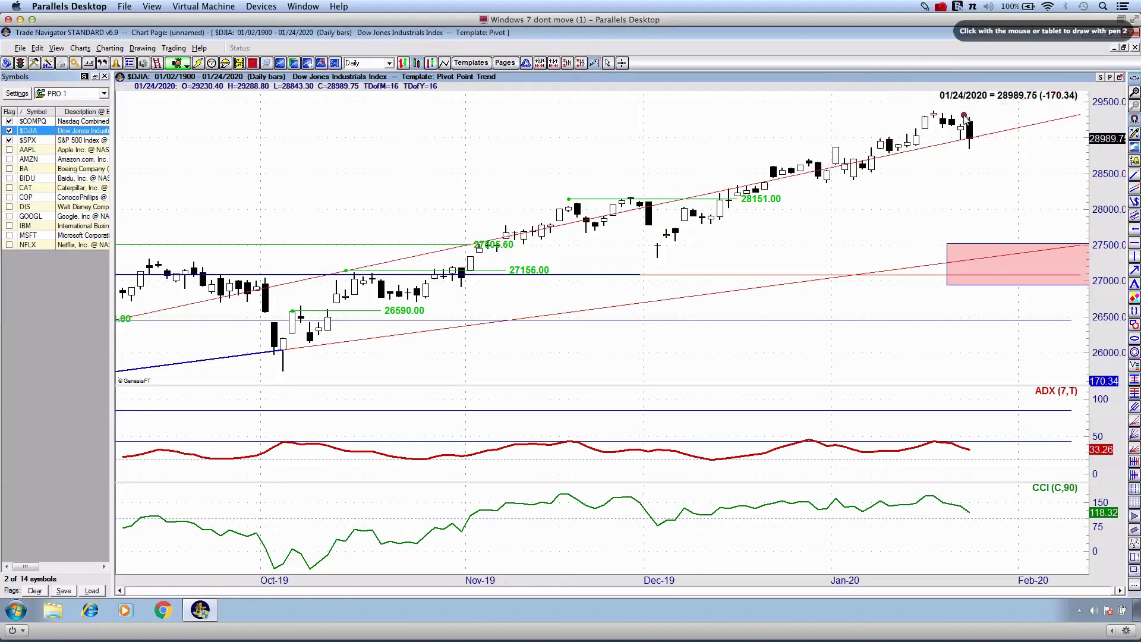
left_click_drag(986, 114, 963, 168)
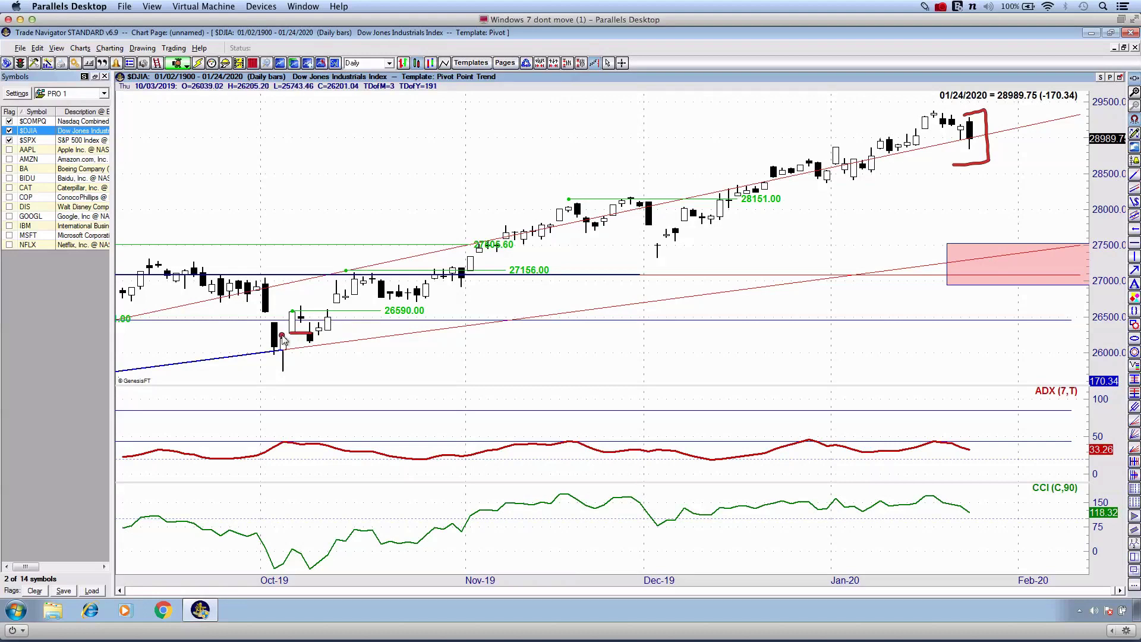
mouse_move(326, 351)
left_mouse_down()
mouse_move(832, 178)
mouse_move(1042, 84)
left_mouse_up()
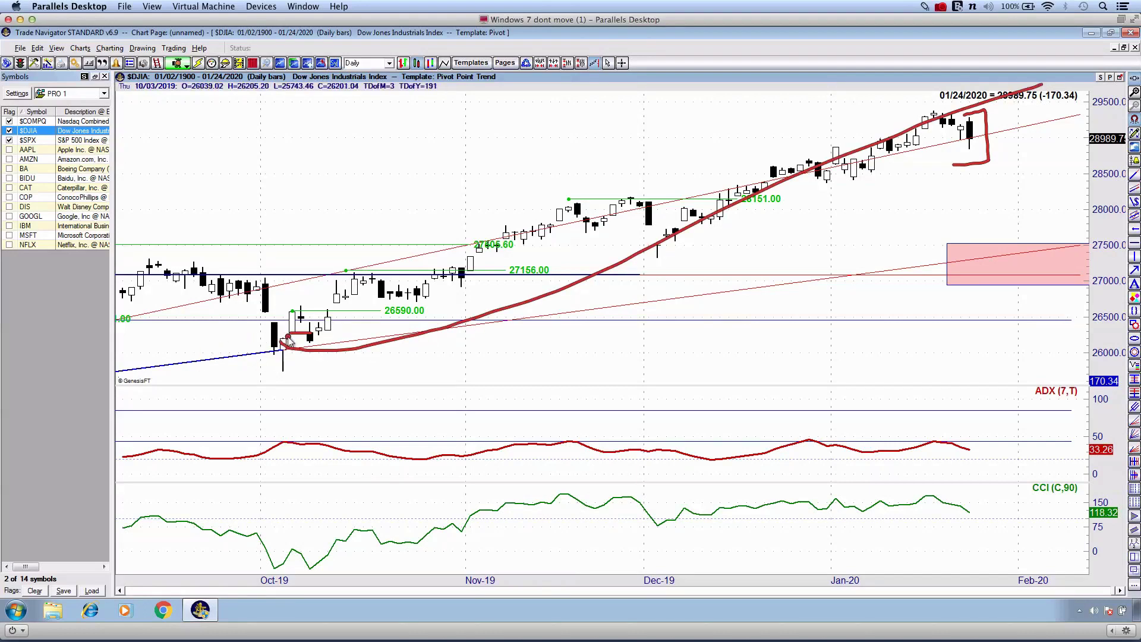
key("Escape")
Step: Mark the Dow's October 2019 low and latest January candle in green, and trace the advance between them
key("ctrl+1")
left_click_drag(276, 350, 306, 349)
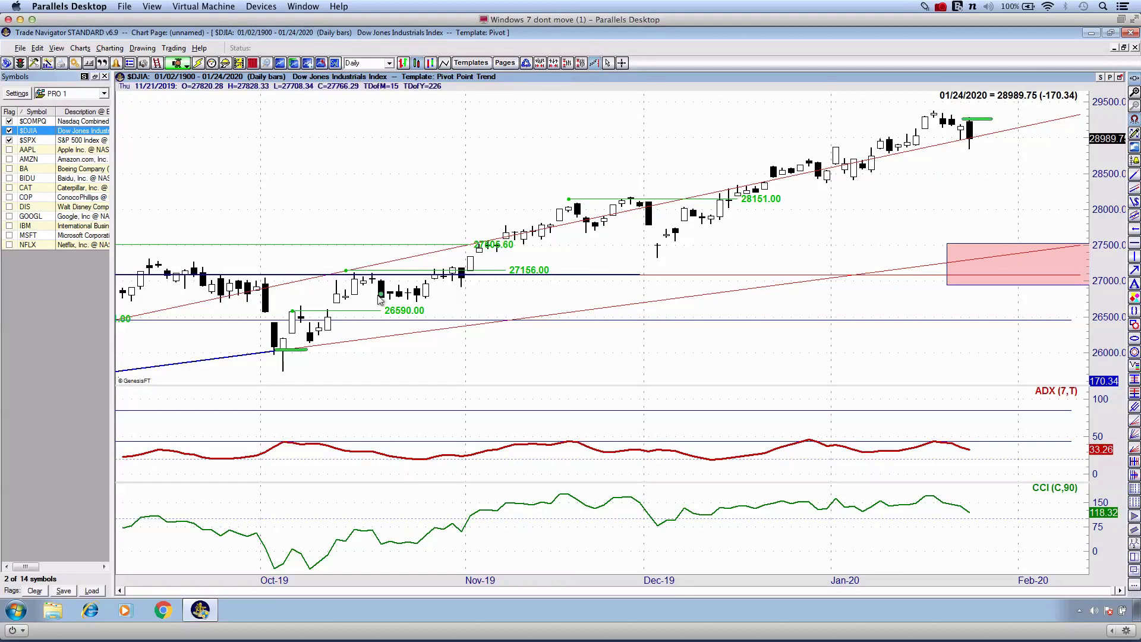
mouse_move(486, 275)
left_mouse_down()
mouse_move(722, 230)
mouse_move(943, 127)
left_mouse_up()
left_click_drag(452, 287, 319, 311)
Step: Sketch blue arcs and strokes from the January 2020 candles toward the pink box and lower prices on the Dow chart
left_click_drag(1002, 111, 952, 231)
left_click_drag(1003, 163, 1028, 216)
left_click_drag(998, 290, 753, 324)
mouse_move(823, 206)
left_mouse_down()
mouse_move(861, 246)
mouse_move(528, 390)
left_mouse_up()
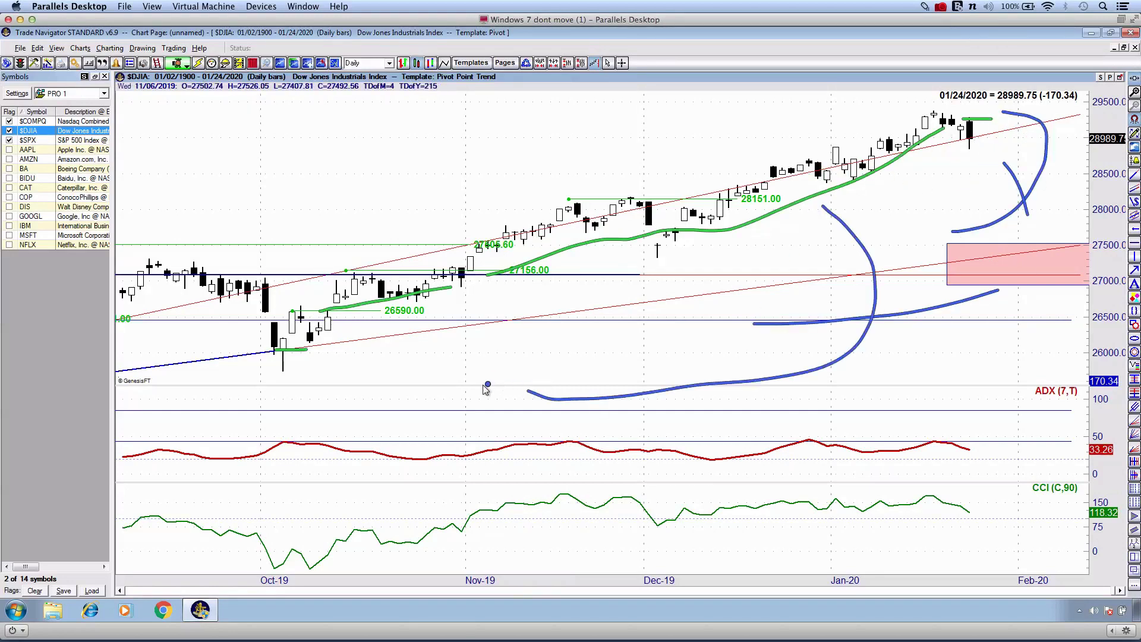
Step: Sketch green and red declines from the Dow's January 2020 candles toward the pink box, and clear the marks
key("Escape")
mouse_move(910, 144)
left_mouse_down()
mouse_move(981, 253)
mouse_move(1018, 159)
left_mouse_up()
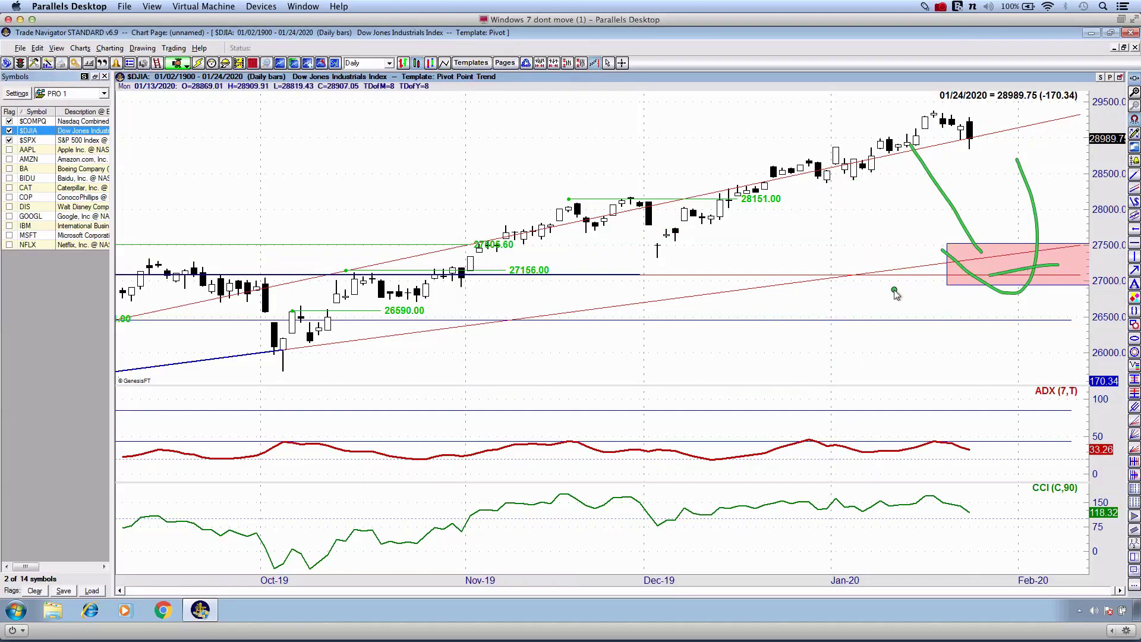
key("e")
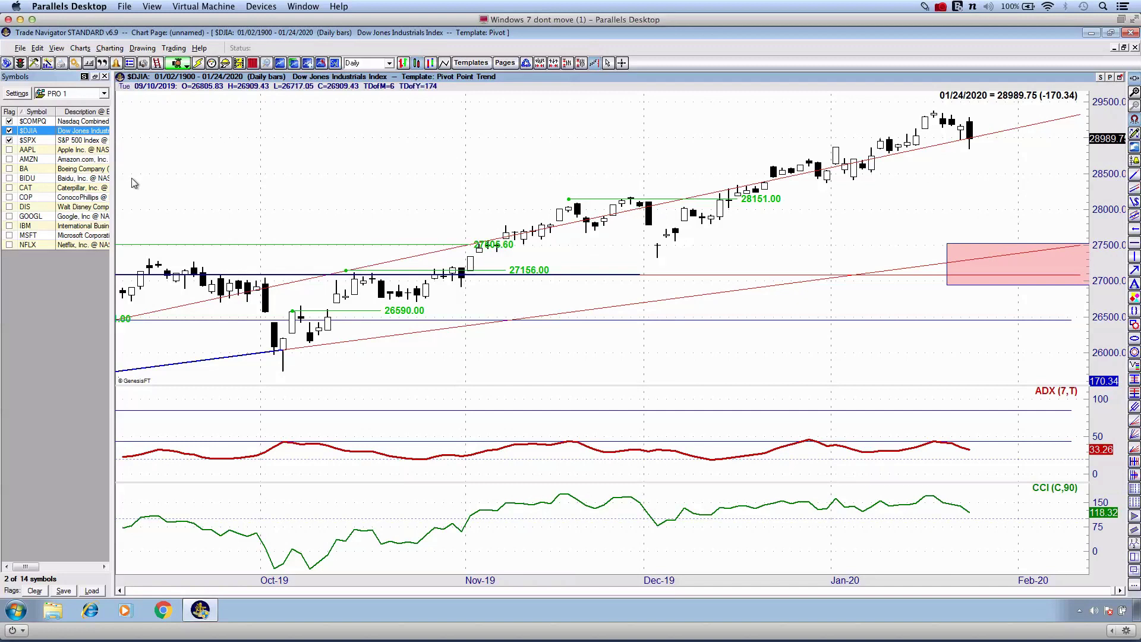
key("ctrl+grave")
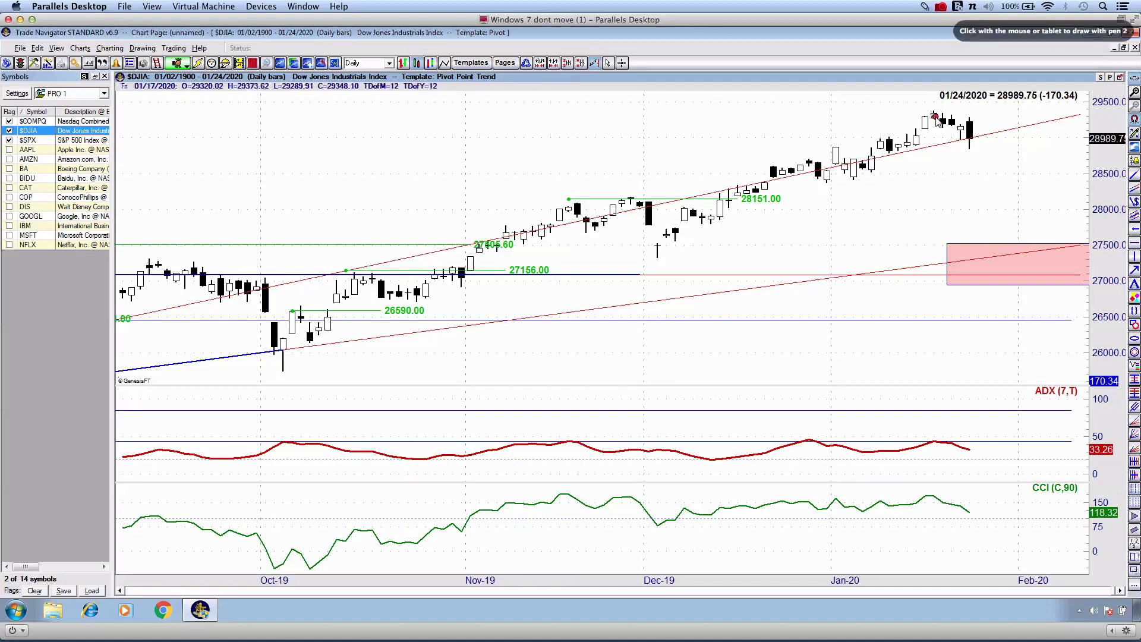
left_click_drag(932, 115, 1035, 229)
key("Escape")
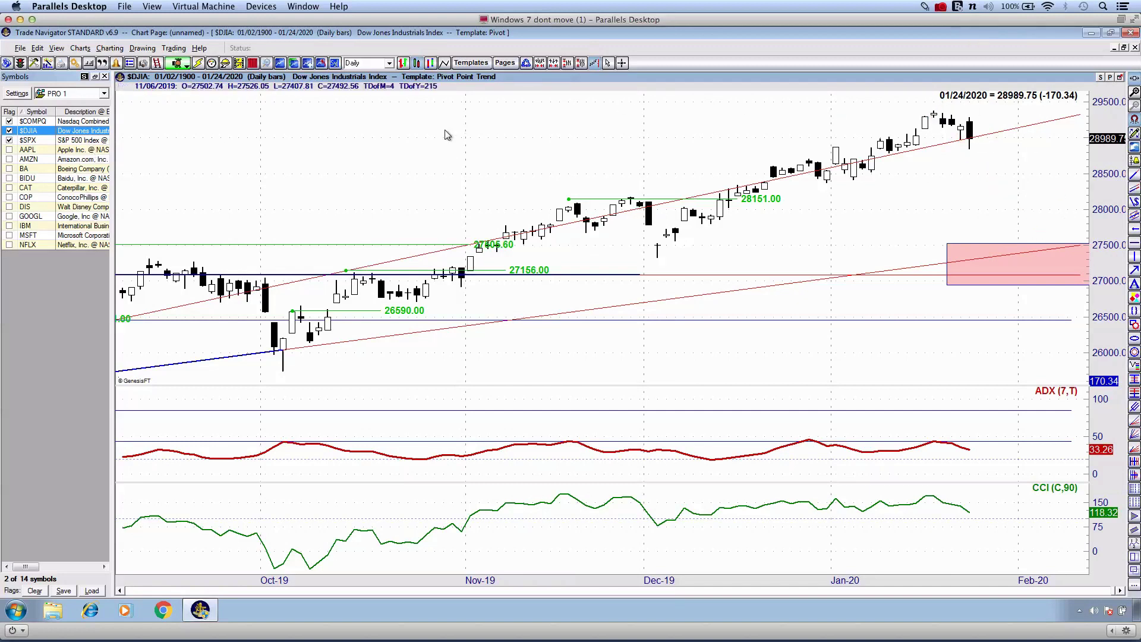
Step: Open the S&P 500 chart, leave room after the latest candle, and enlarge the ADX pane
left_click(36, 141)
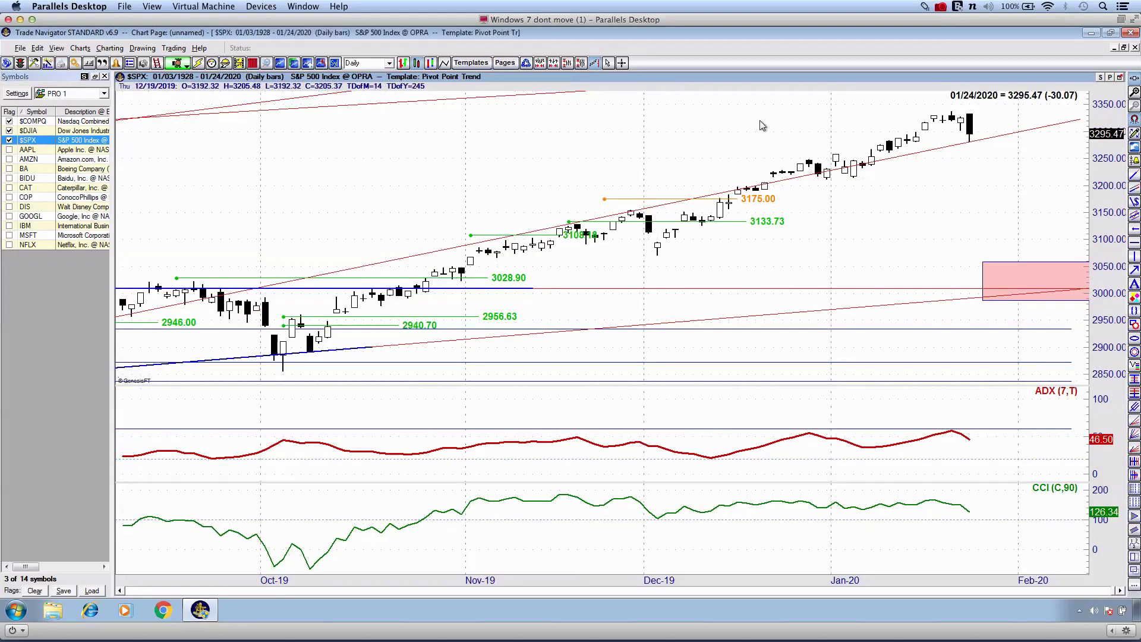
left_click_drag(764, 128, 633, 134)
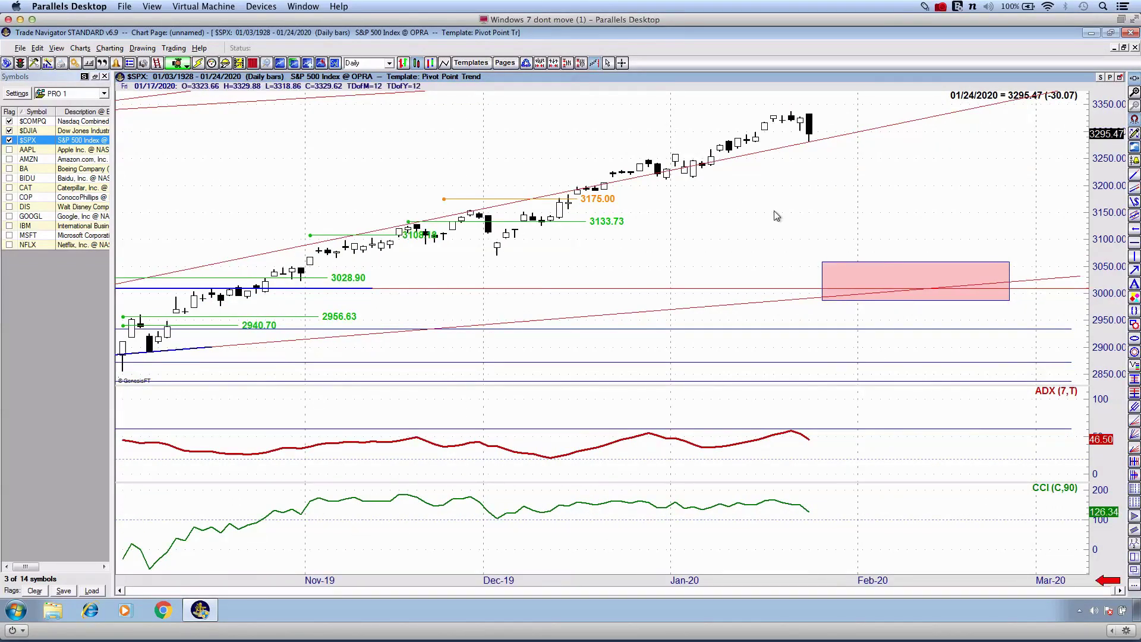
scroll(779, 212, "down", 2)
key("ctrl+2")
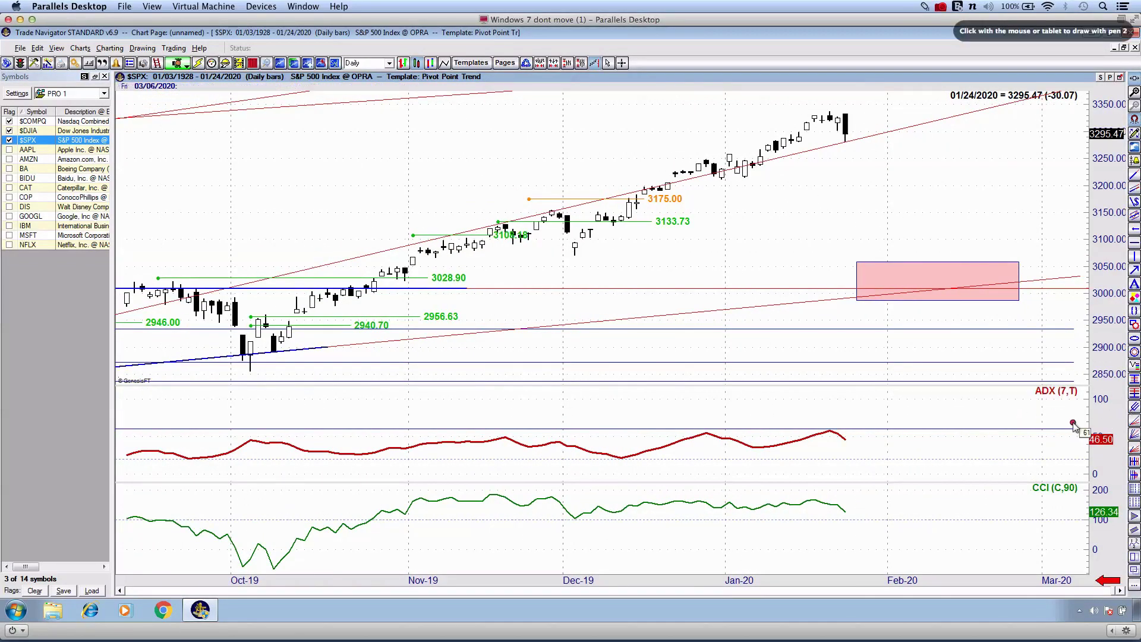
left_click_drag(1005, 487, 1014, 563)
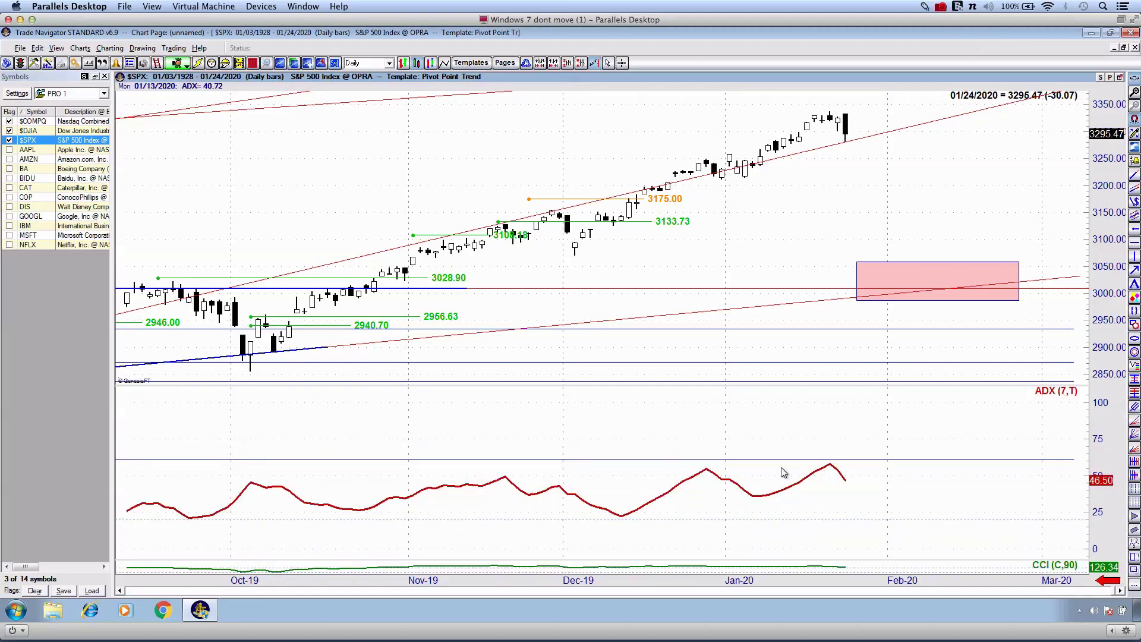
Step: Mark the S&P 500's January 2020 and late-2018 ADX peaks, trace the late-2018 price decline, and clear the marks
mouse_move(813, 475)
left_mouse_down()
mouse_move(841, 474)
mouse_move(866, 503)
left_mouse_up()
scroll(868, 503, "down", 5)
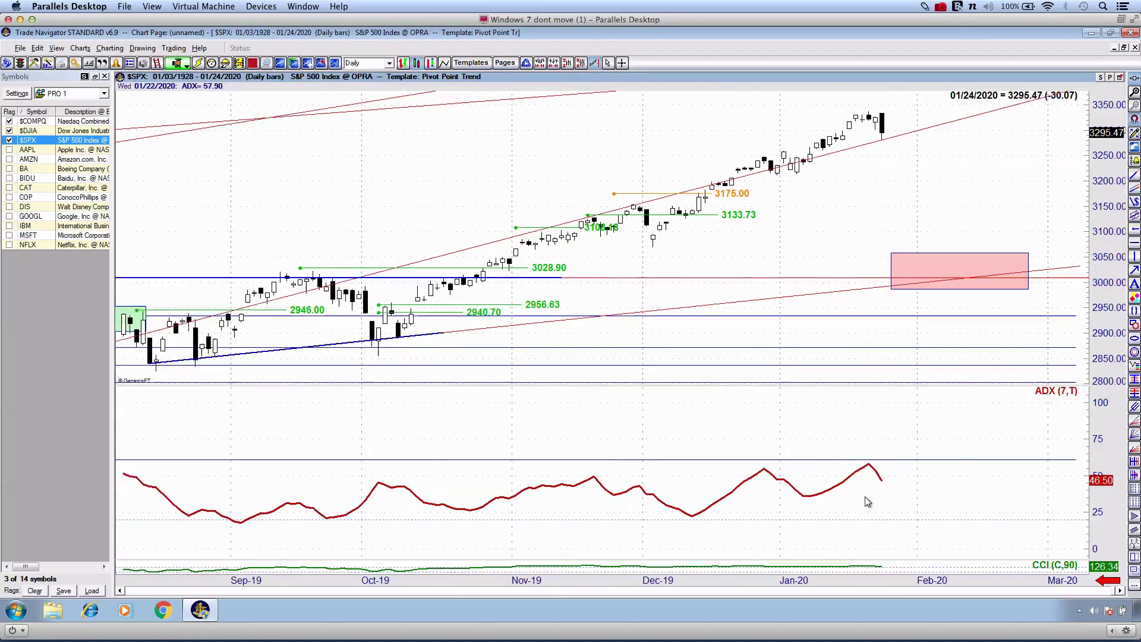
scroll(788, 462, "down", 1)
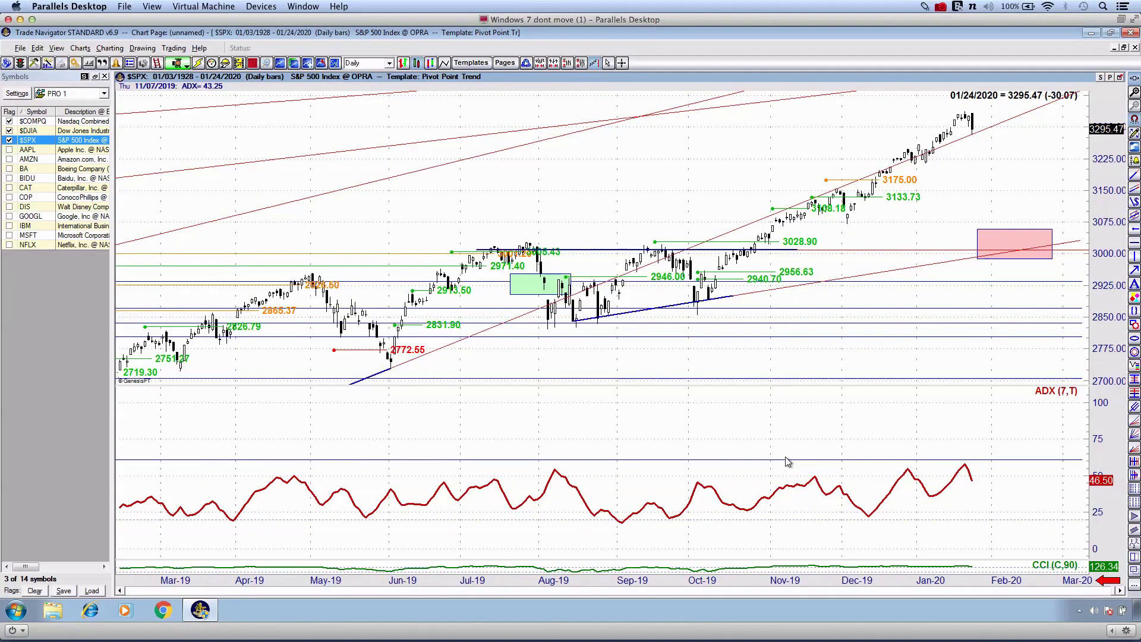
scroll(788, 462, "down", 2)
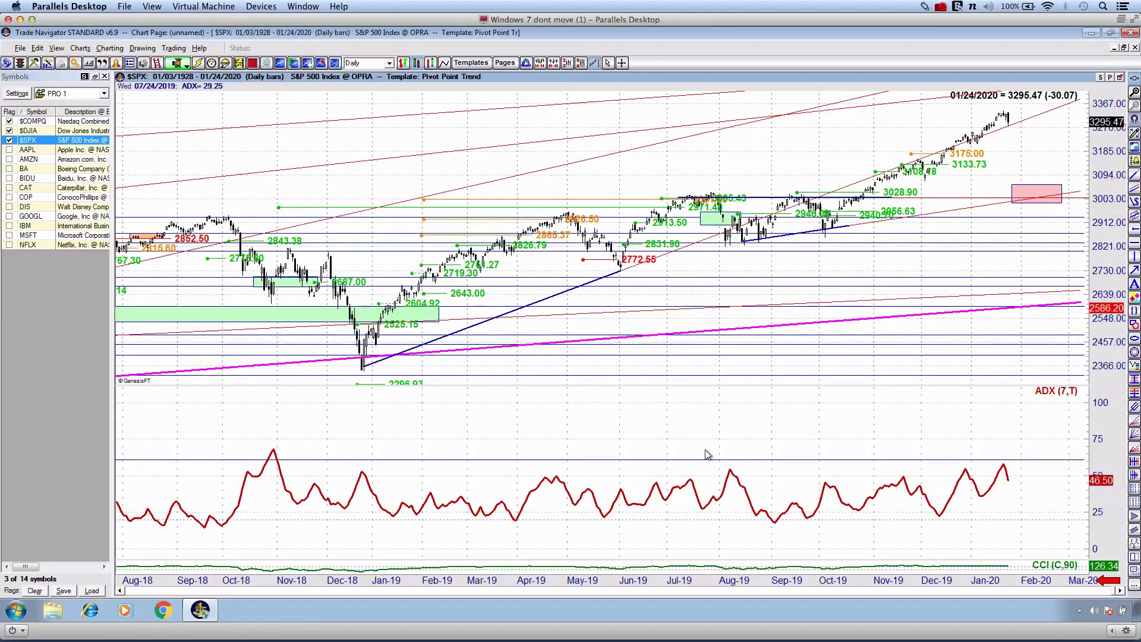
mouse_move(287, 403)
left_mouse_down()
mouse_move(271, 451)
mouse_move(319, 424)
left_mouse_up()
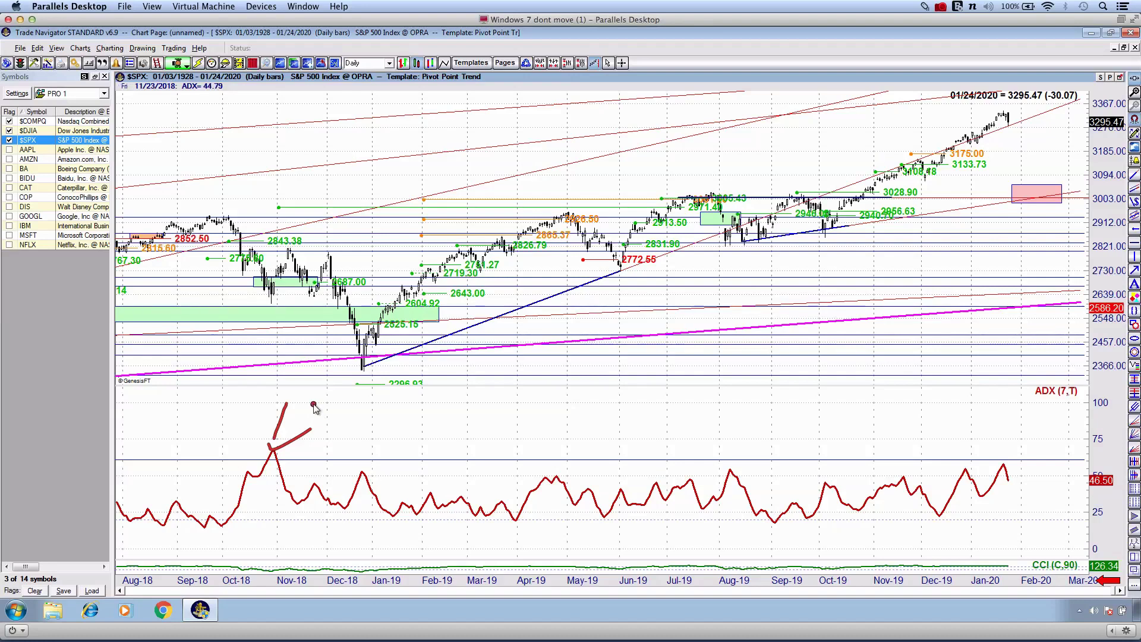
left_click_drag(226, 221, 305, 294)
key("Escape")
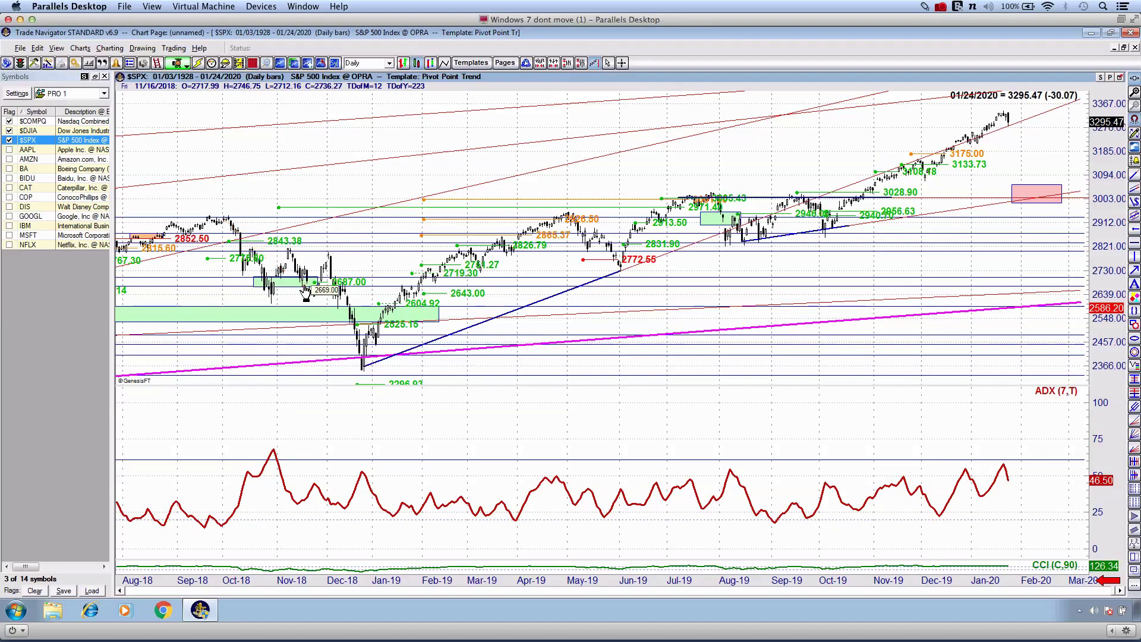
Step: Underline the early-2018 ADX peak in red and trace the S&P 500's early-2018 and late-2018 price declines
key("Down")
scroll(306, 291, "down", 3)
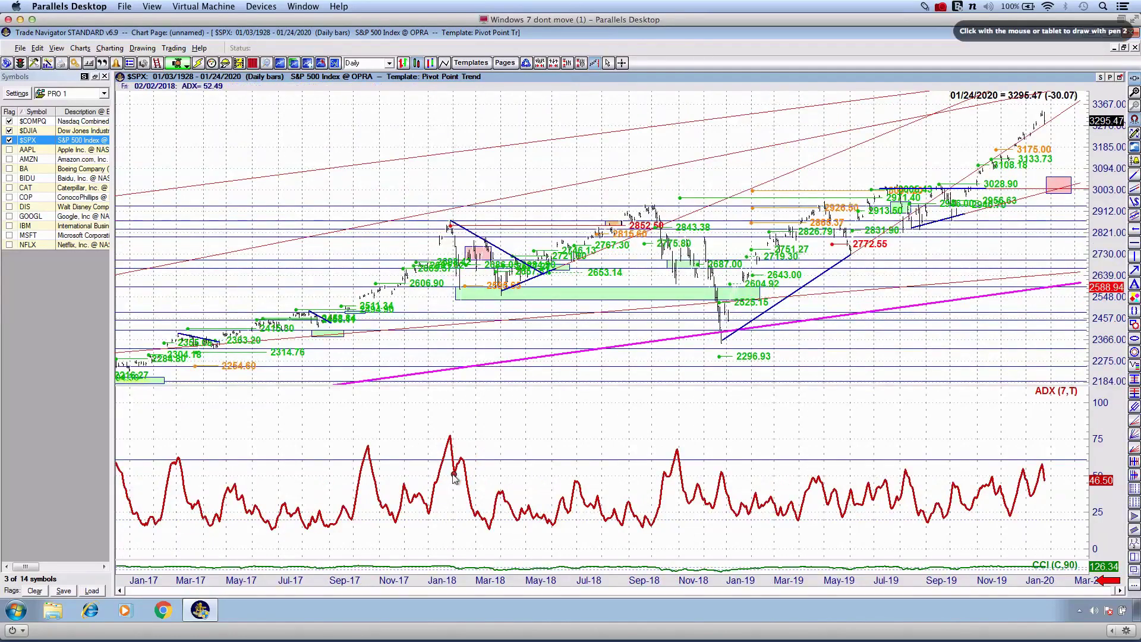
left_click_drag(447, 467, 463, 466)
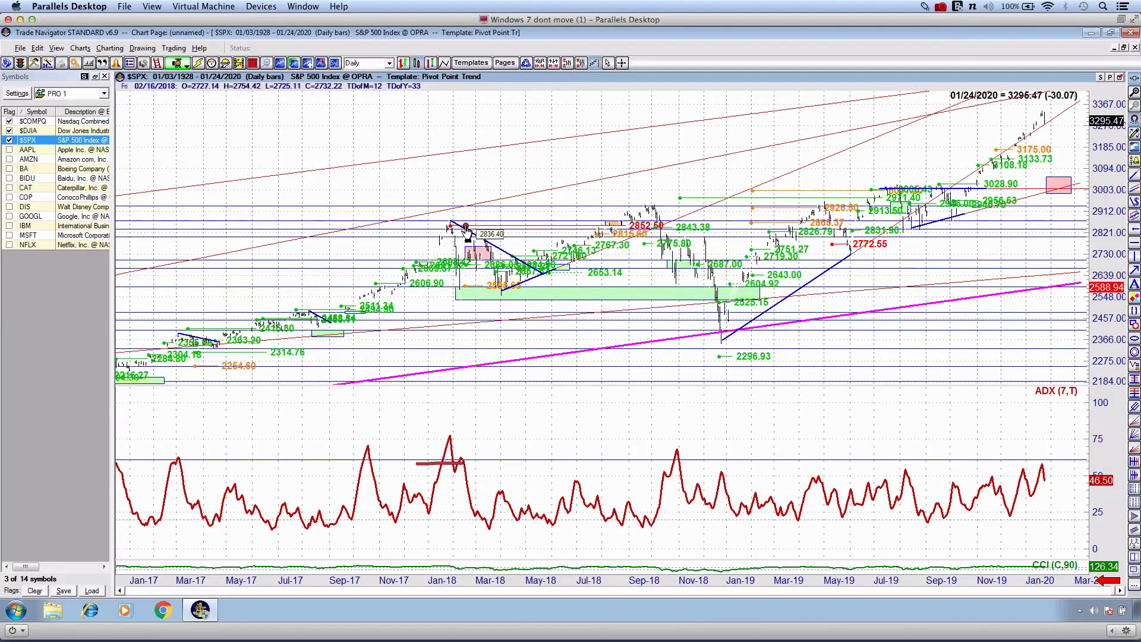
mouse_move(450, 225)
left_mouse_down()
mouse_move(468, 290)
mouse_move(538, 306)
left_mouse_up()
left_click_drag(670, 204, 721, 325)
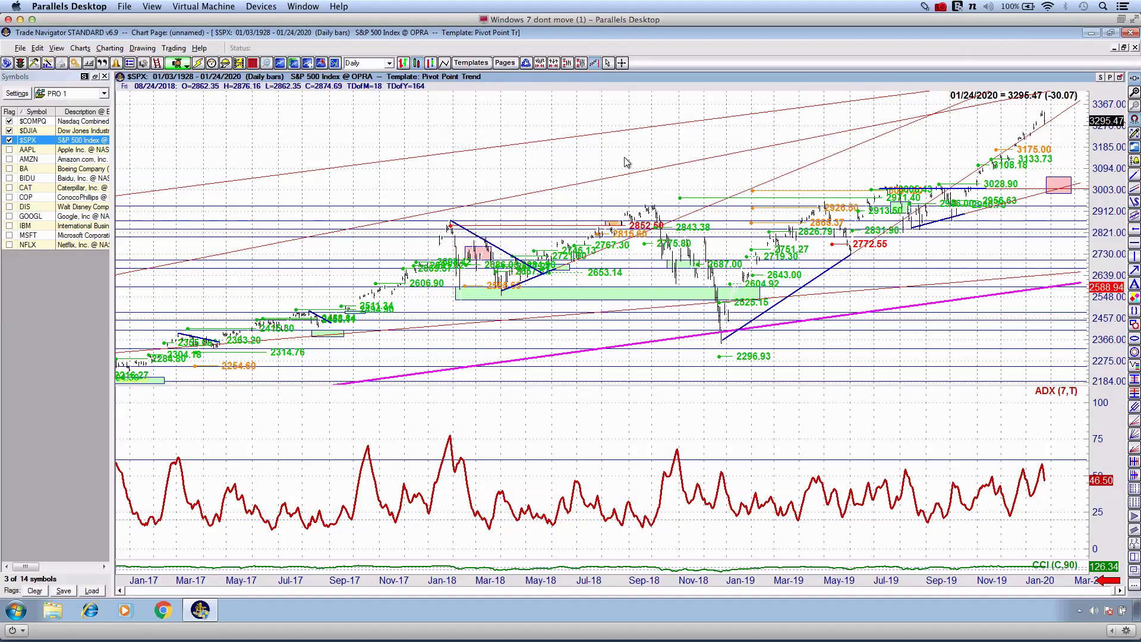
Step: Sketch a red downward path from the S&P 500's January 2020 high toward the pink box, and clear the marks
scroll(628, 164, "up", 4)
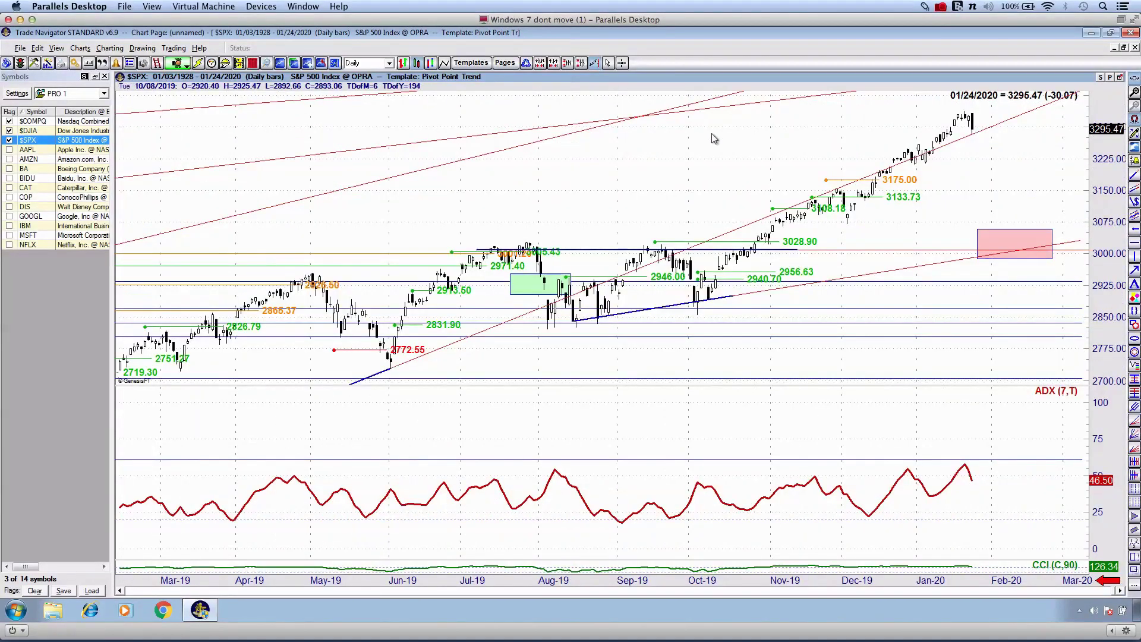
mouse_move(953, 111)
left_mouse_down()
mouse_move(976, 117)
mouse_move(992, 171)
left_mouse_up()
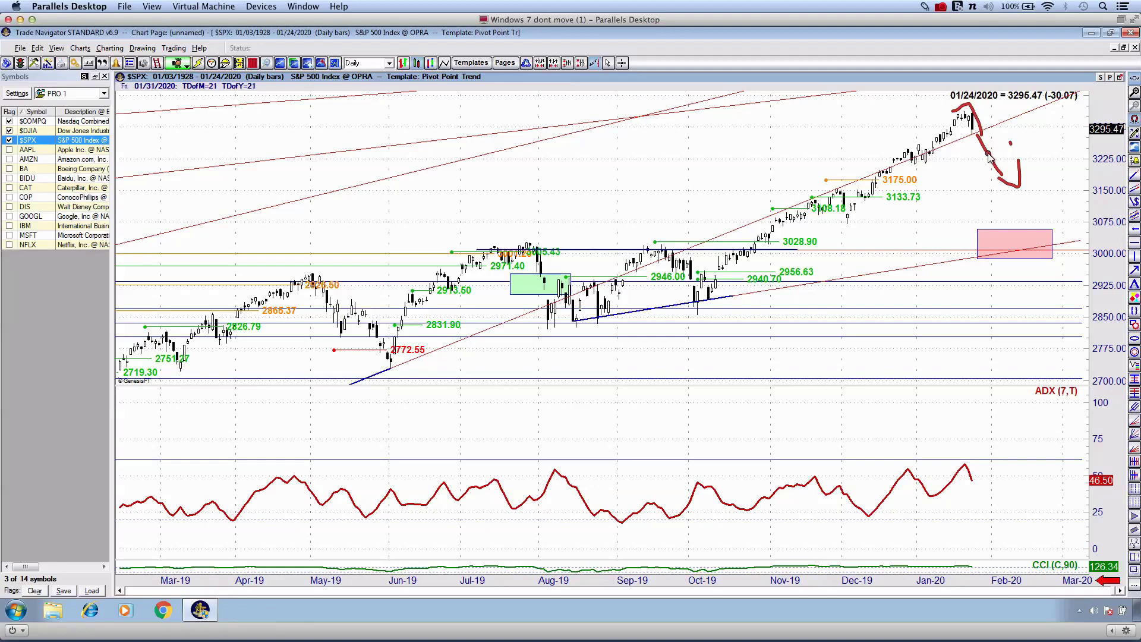
key("Escape")
key("ctrl+shift+d")
mouse_move(969, 120)
left_mouse_down()
mouse_move(1011, 191)
mouse_move(1027, 92)
left_mouse_up()
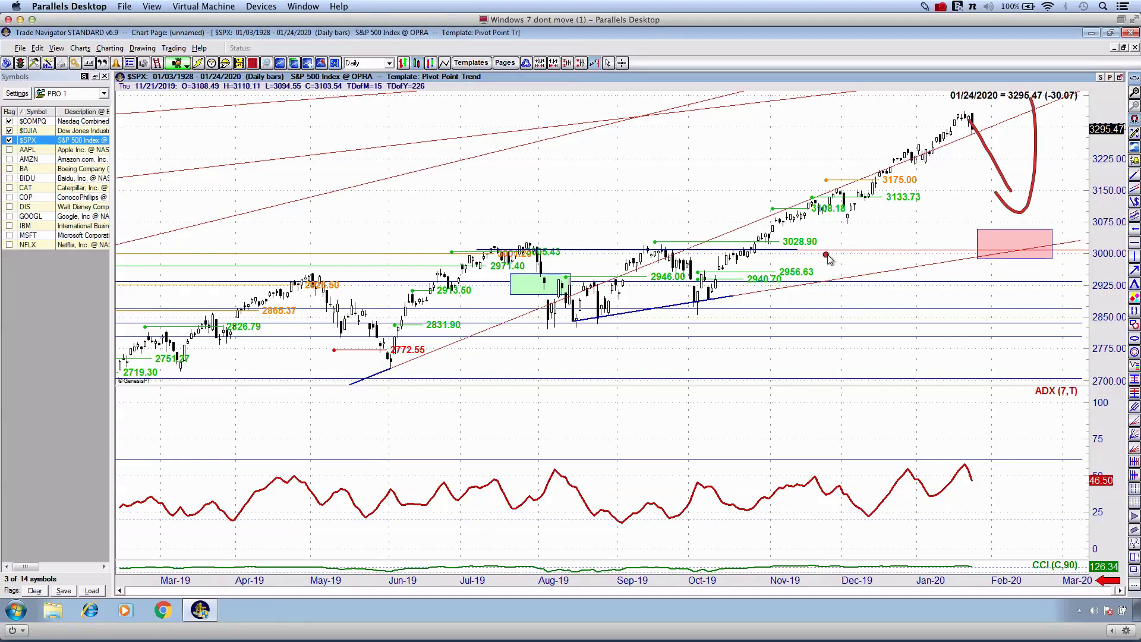
key("Escape")
Step: Bracket the latest S&P 500 candles, draw two rising lines beneath the recent advance, and clear the marks
scroll(955, 107, "up", 5)
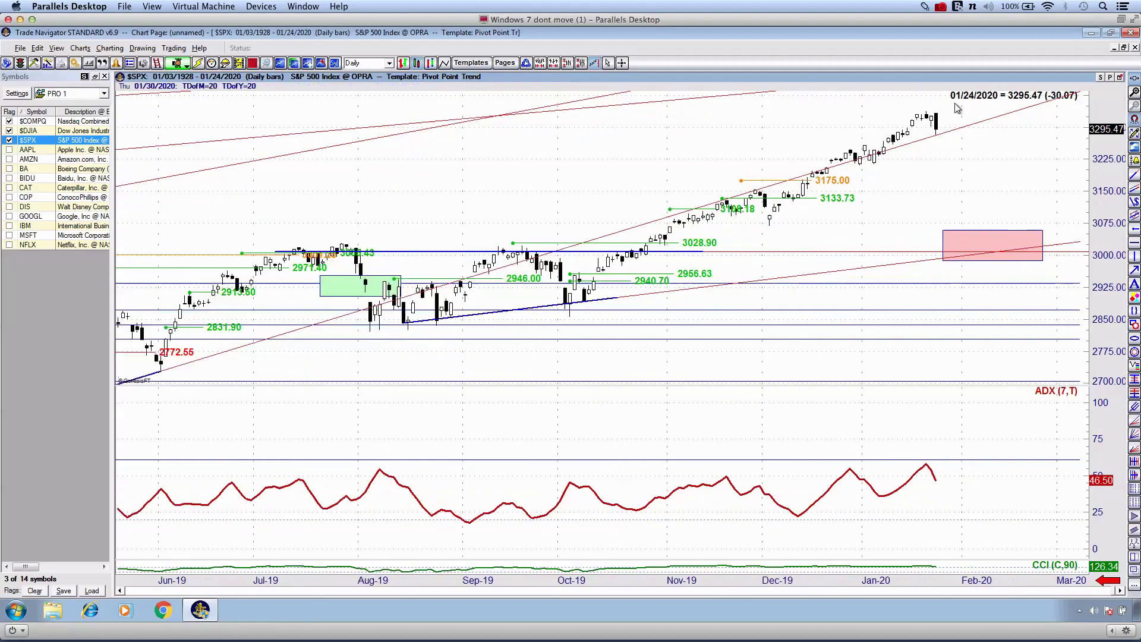
mouse_move(835, 104)
left_mouse_down()
mouse_move(868, 101)
mouse_move(822, 177)
left_mouse_up()
left_click_drag(687, 204, 934, 155)
left_click_drag(747, 220, 1017, 159)
key("Escape")
Step: Bracket the latest S&P 500 candles, draw a line near the 3350 level, trace the last January rise, and clear the marks
mouse_move(829, 110)
left_mouse_down()
mouse_move(864, 153)
mouse_move(822, 157)
left_mouse_up()
left_click_drag(1021, 110, 1133, 102)
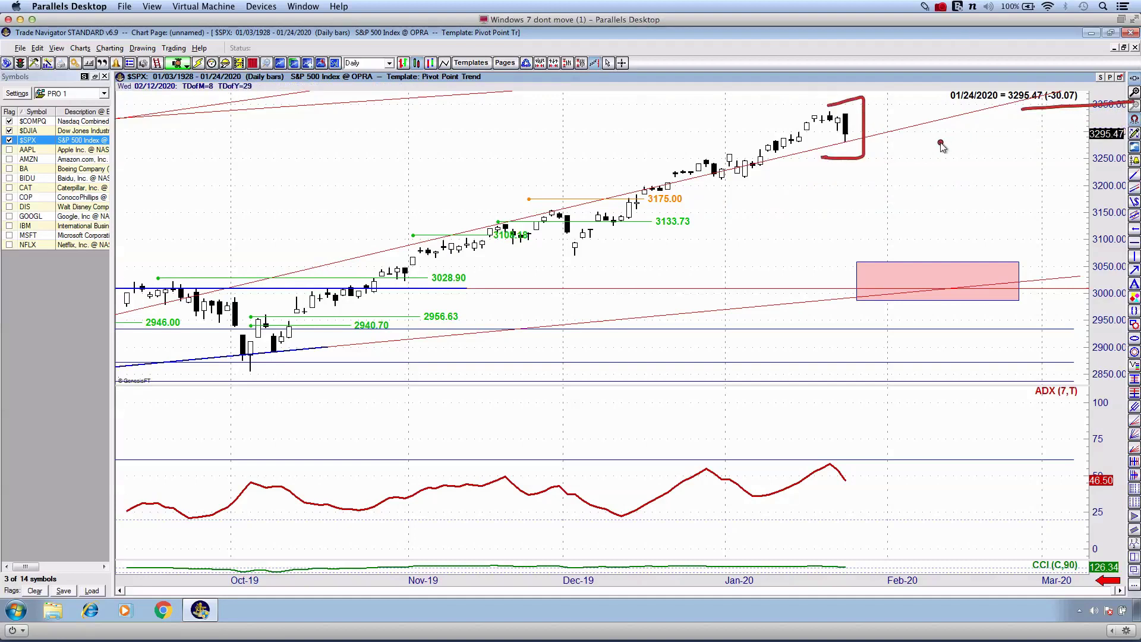
mouse_move(799, 134)
left_mouse_down()
mouse_move(813, 119)
mouse_move(856, 113)
left_mouse_up()
key("Escape")
Step: Draw a red arc over the S&P 500's early-January candles, trace the rise to the January high, and clear the marks
scroll(865, 113, "up", 2)
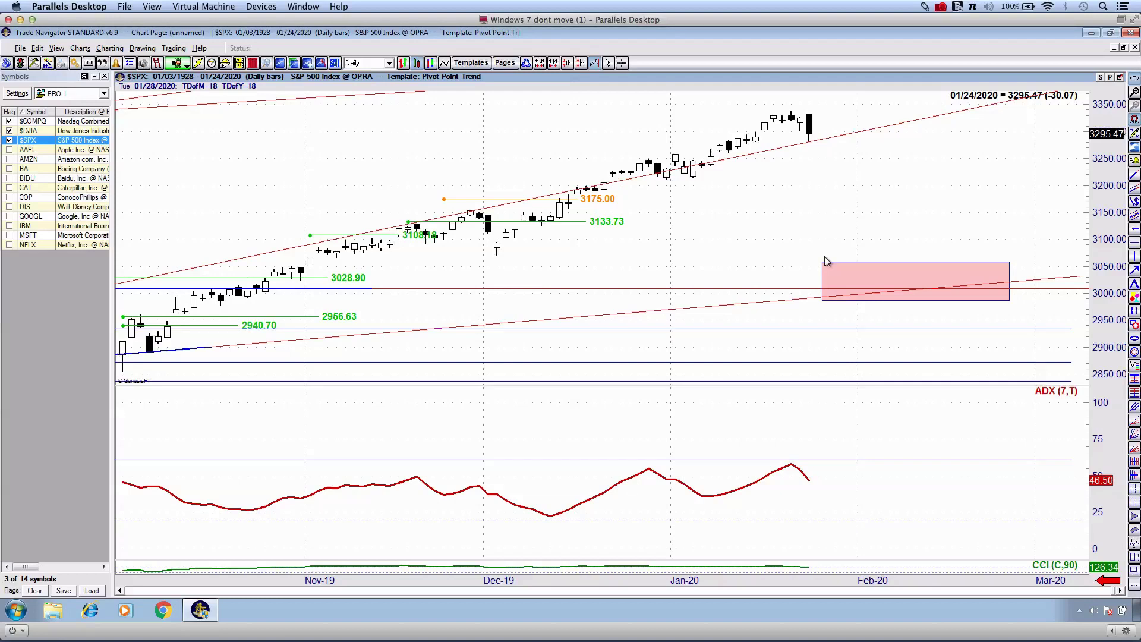
left_click_drag(696, 156, 741, 140)
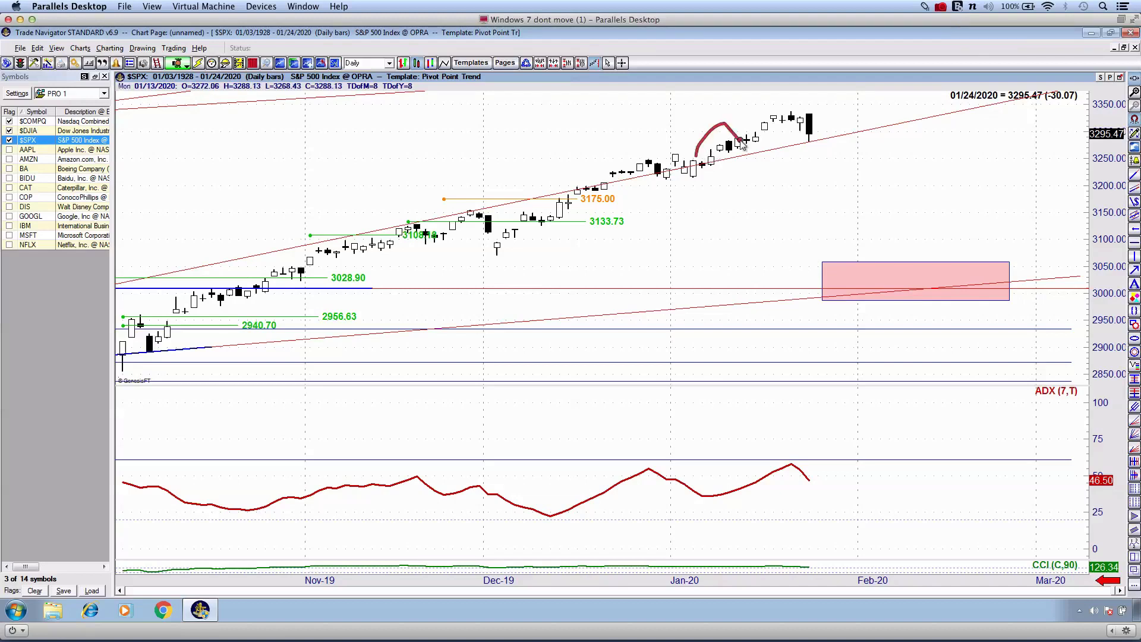
left_click_drag(822, 128, 823, 128)
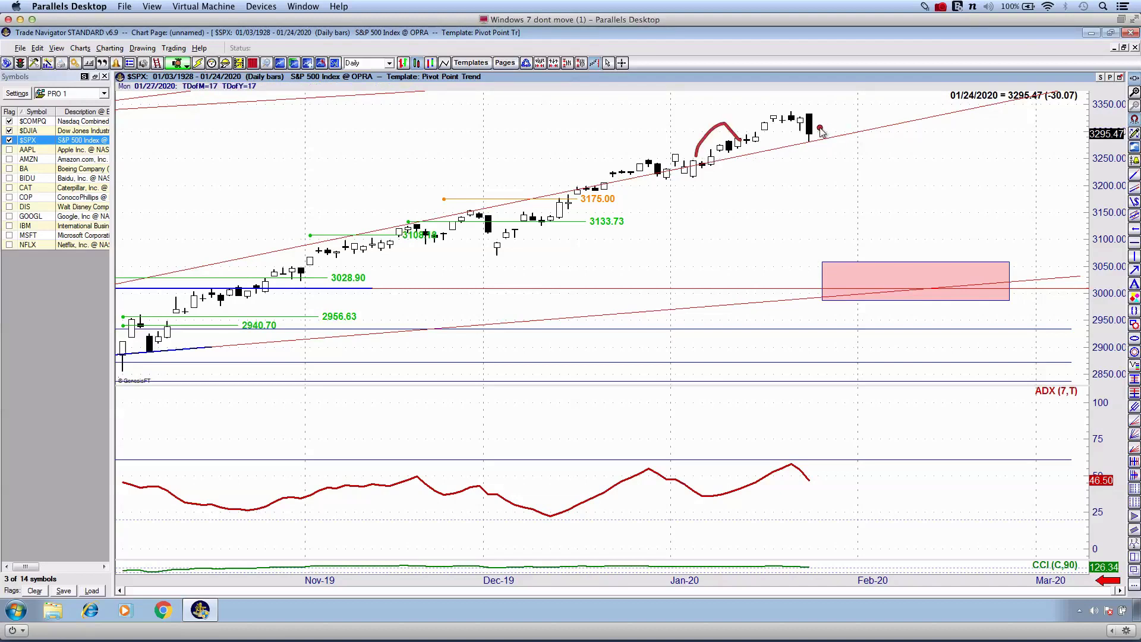
left_click_drag(740, 146, 792, 110)
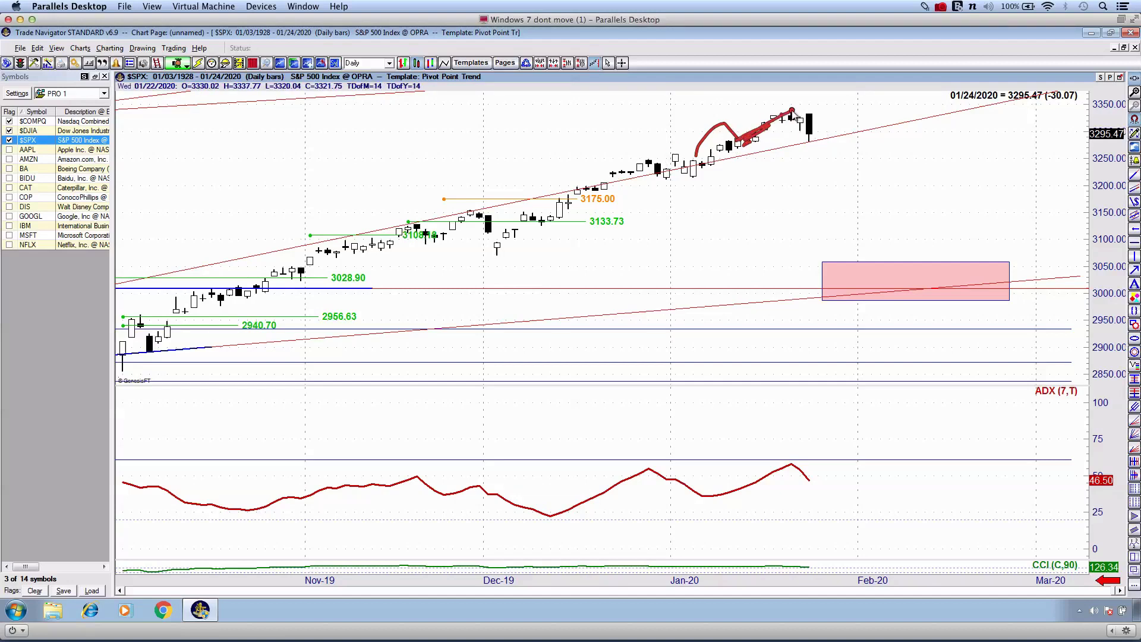
key("Escape")
Step: Mark the S&P 500's mid-January and early-January price levels in green, and sketch stepped candles falling below the latest one
key("ctrl+3")
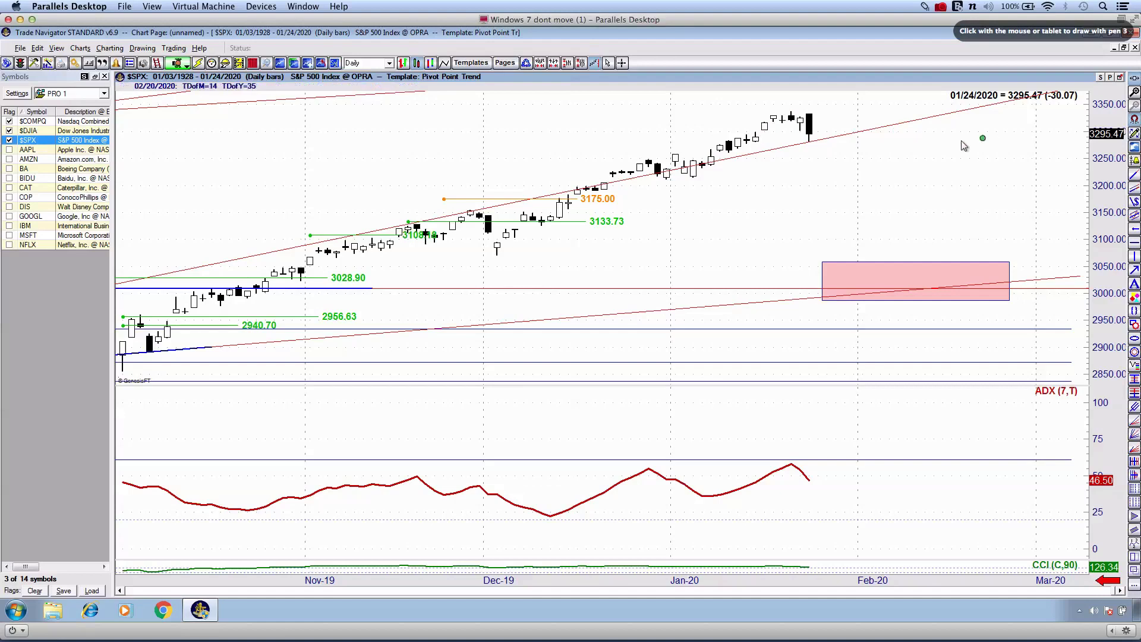
left_click_drag(794, 134, 756, 134)
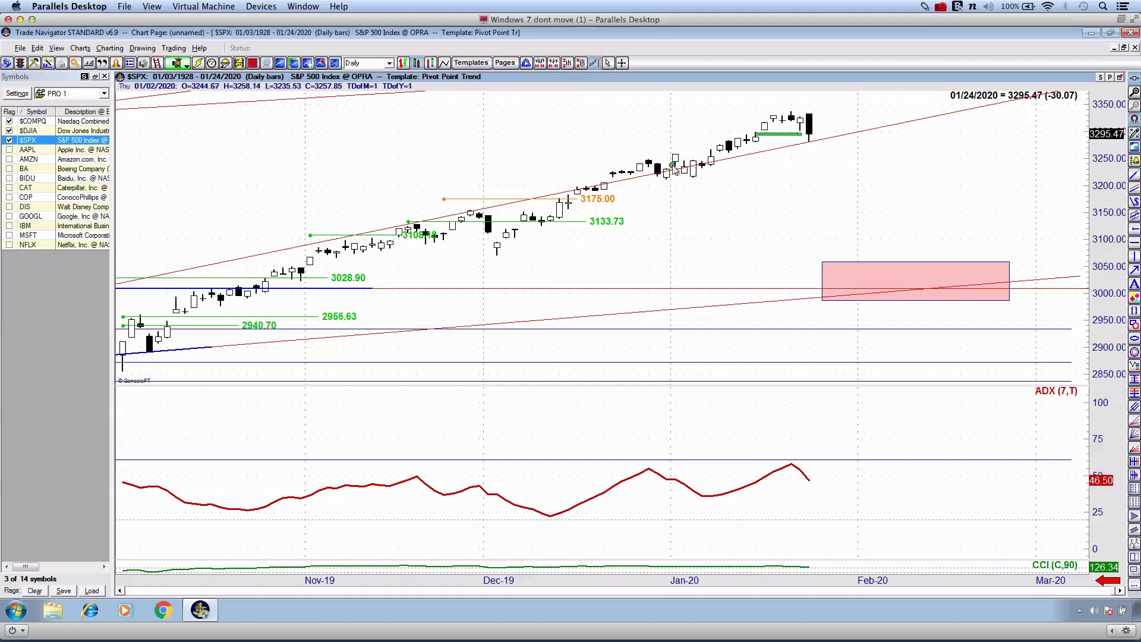
left_click_drag(707, 171, 947, 169)
mouse_move(818, 145)
left_mouse_down()
mouse_move(815, 167)
mouse_move(826, 140)
mouse_move(850, 197)
mouse_move(832, 159)
mouse_move(859, 159)
mouse_move(858, 198)
left_mouse_up()
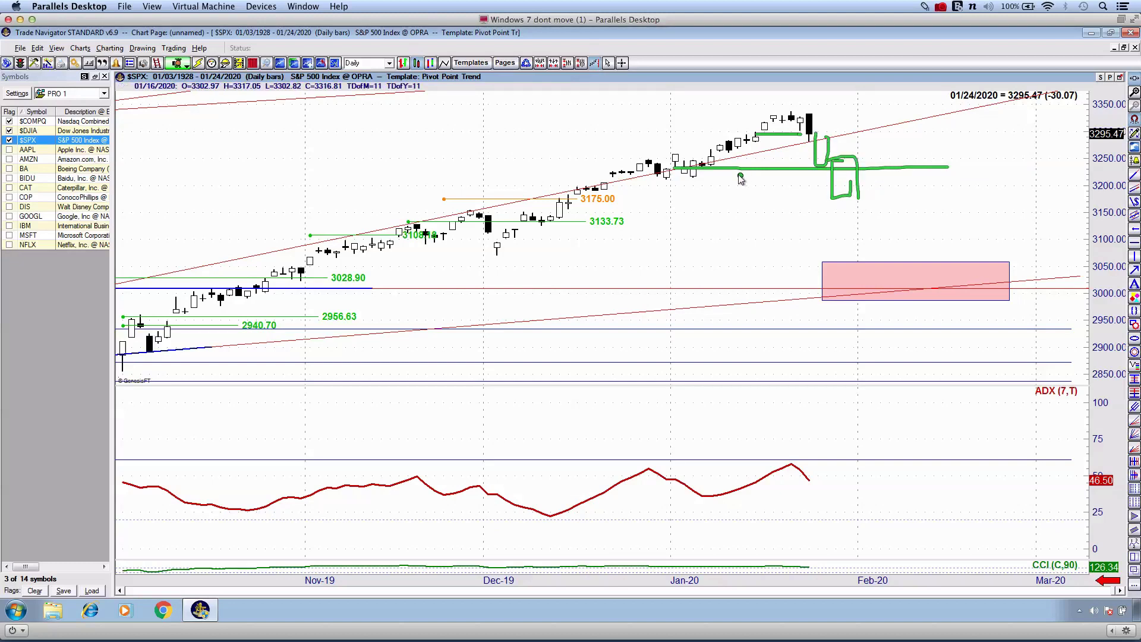
Step: Draw a red arrow along the S&P 500's January advance, add strokes above it and toward the pink box, and clear the marks
key("2")
mouse_move(675, 158)
left_mouse_down()
mouse_move(705, 162)
mouse_move(756, 127)
mouse_move(759, 169)
left_mouse_up()
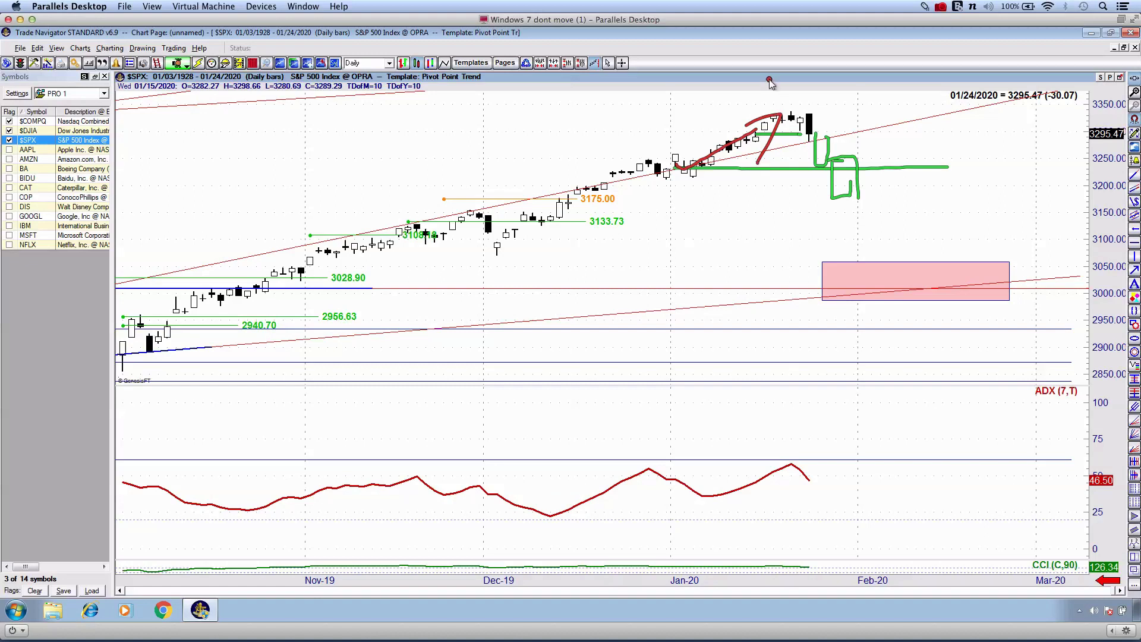
mouse_move(634, 85)
left_mouse_down()
mouse_move(644, 74)
mouse_move(697, 123)
mouse_move(718, 97)
left_mouse_up()
mouse_move(737, 59)
left_mouse_down()
mouse_move(746, 119)
mouse_move(773, 79)
left_mouse_up()
left_click_drag(822, 202, 880, 291)
left_click_drag(824, 268, 889, 261)
key("Escape")
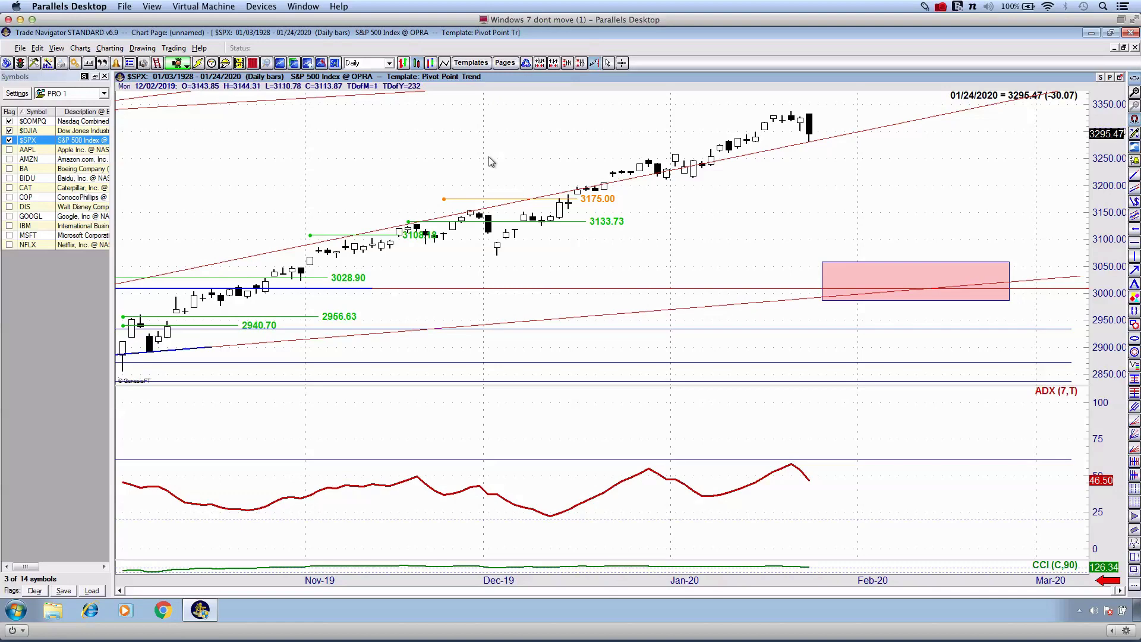
Step: Apply the Default template, open the Dow chart, bracket the AAPL to NFLX symbols in red, and clear the bracket
key("ctrl+d")
key("Up")
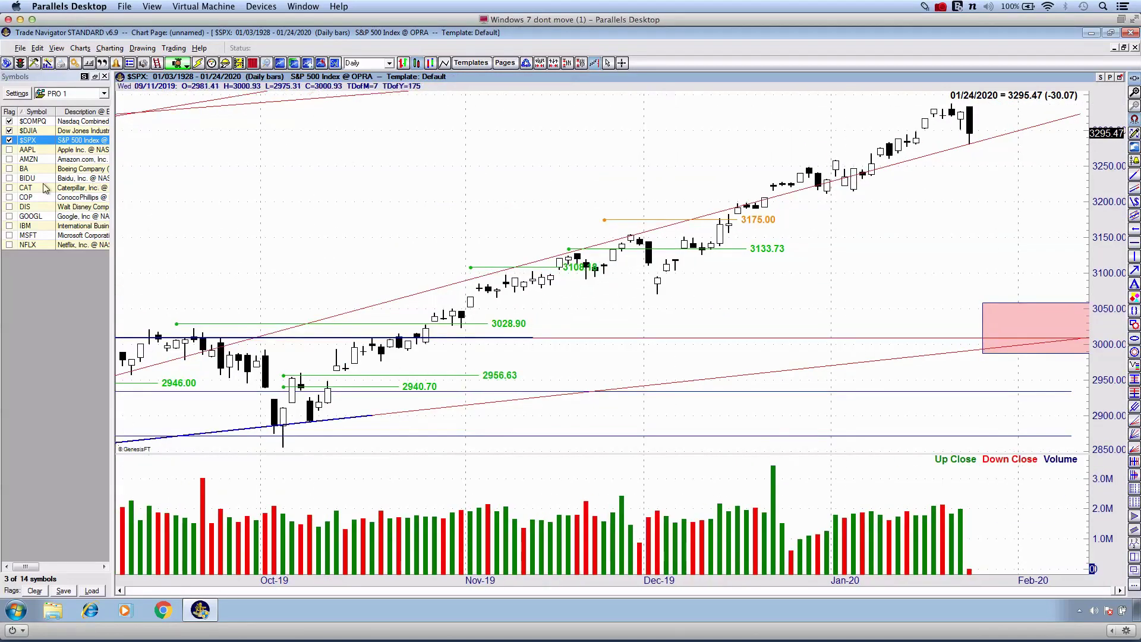
left_click(31, 132)
mouse_move(111, 146)
left_mouse_down()
mouse_move(110, 248)
mouse_move(108, 237)
left_mouse_up()
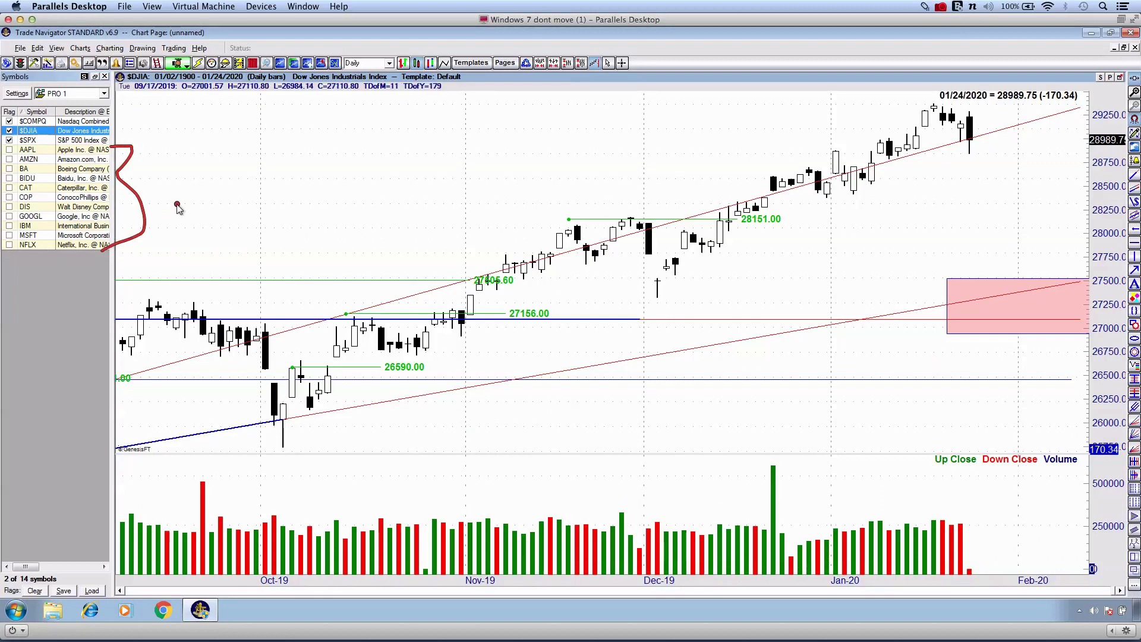
key("Escape")
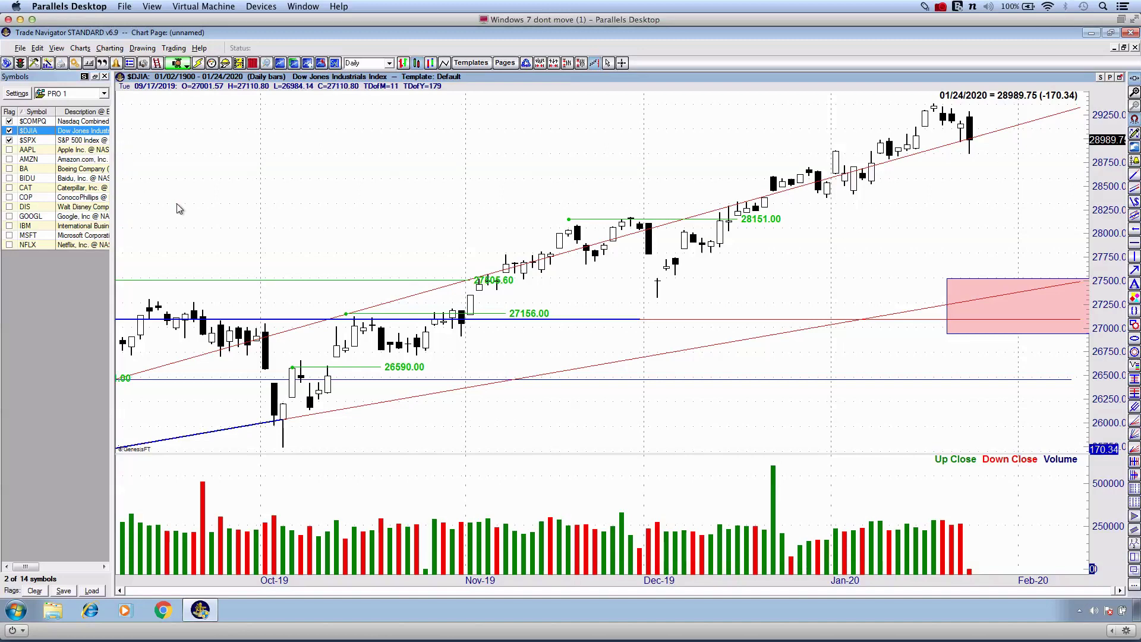
key("Up")
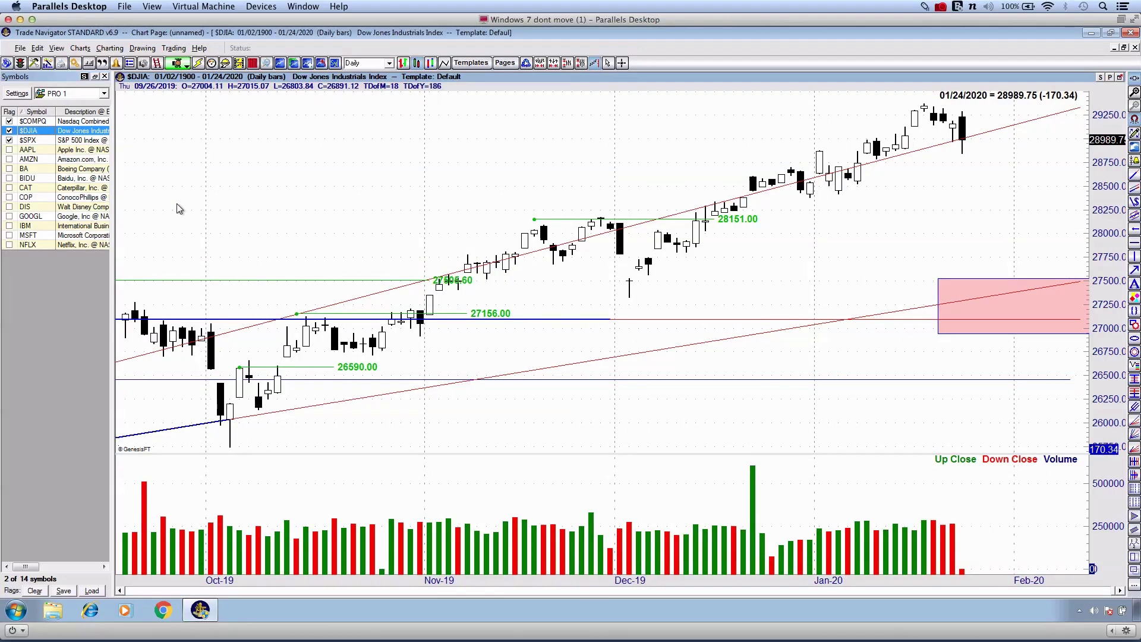
scroll(159, 207, "up", 1)
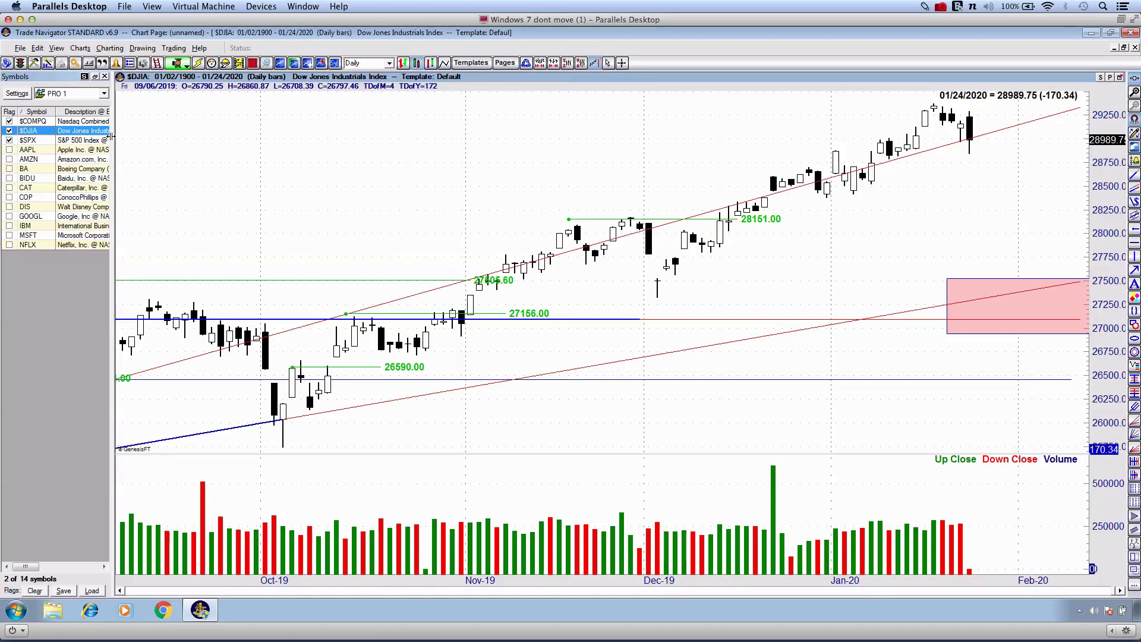
key("Down")
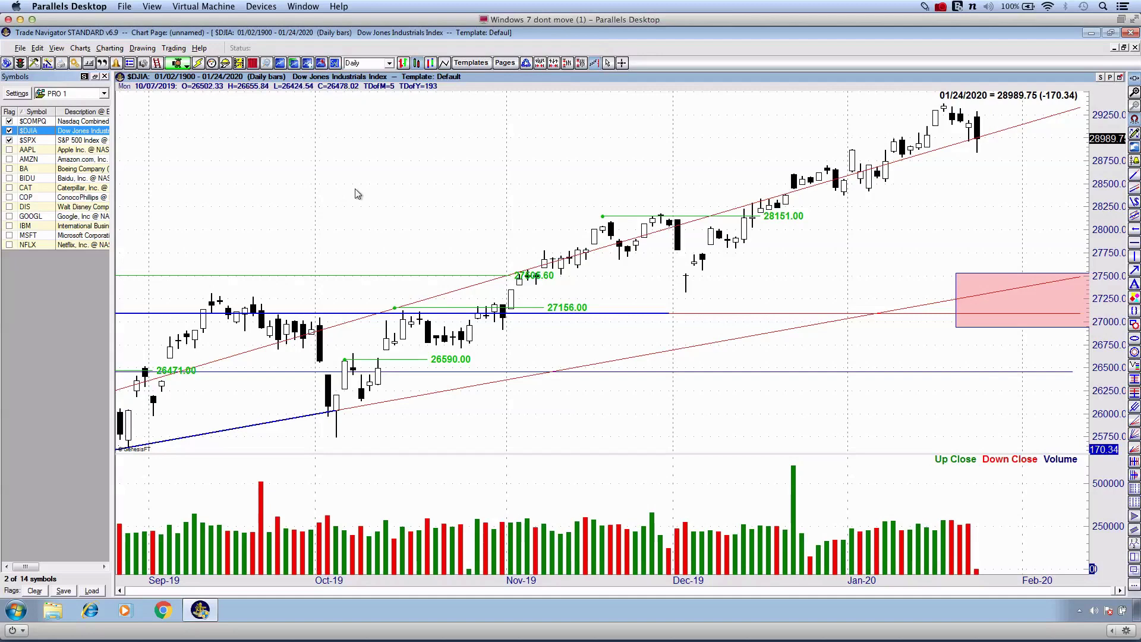
scroll(444, 187, "down", 3)
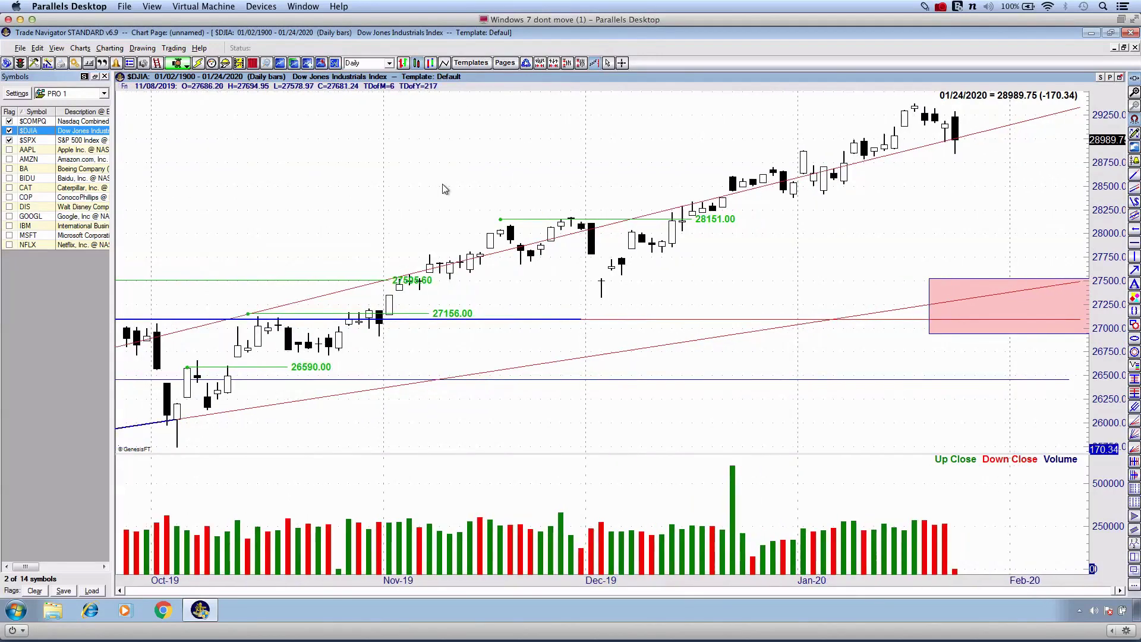